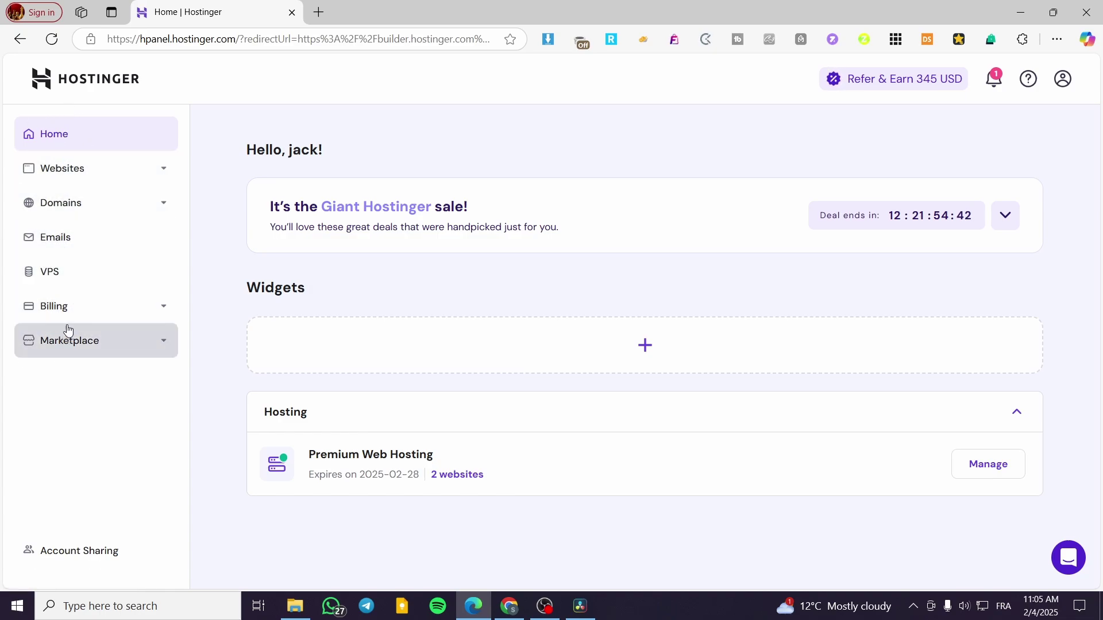
- Open the jacksclothing.xyz website for editing from the list of websites
click(80, 182)
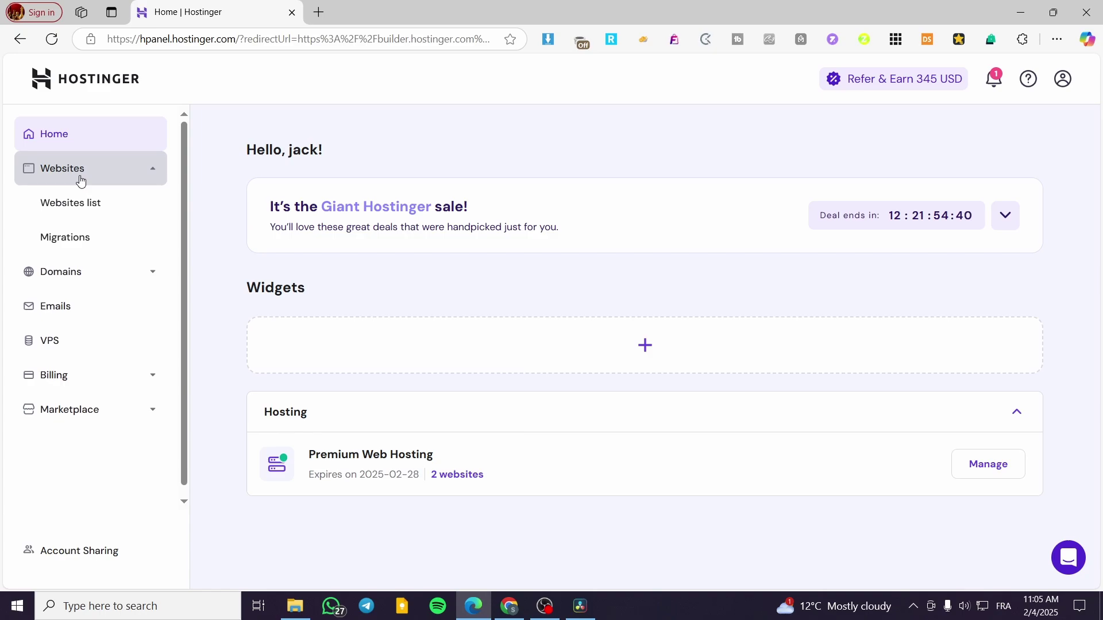
click(65, 209)
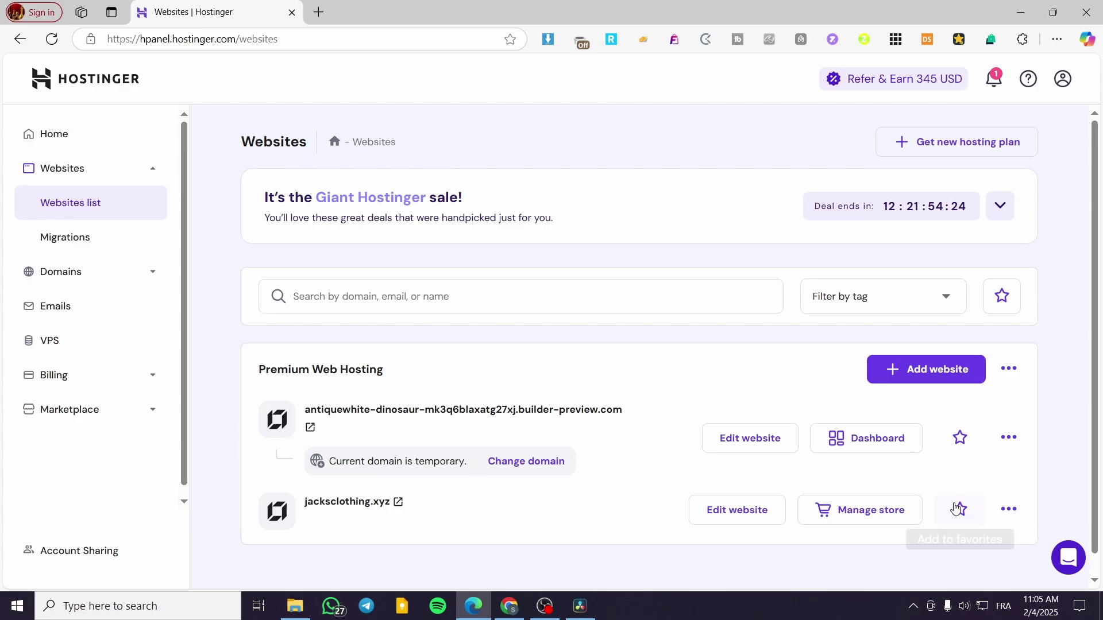
click(928, 380)
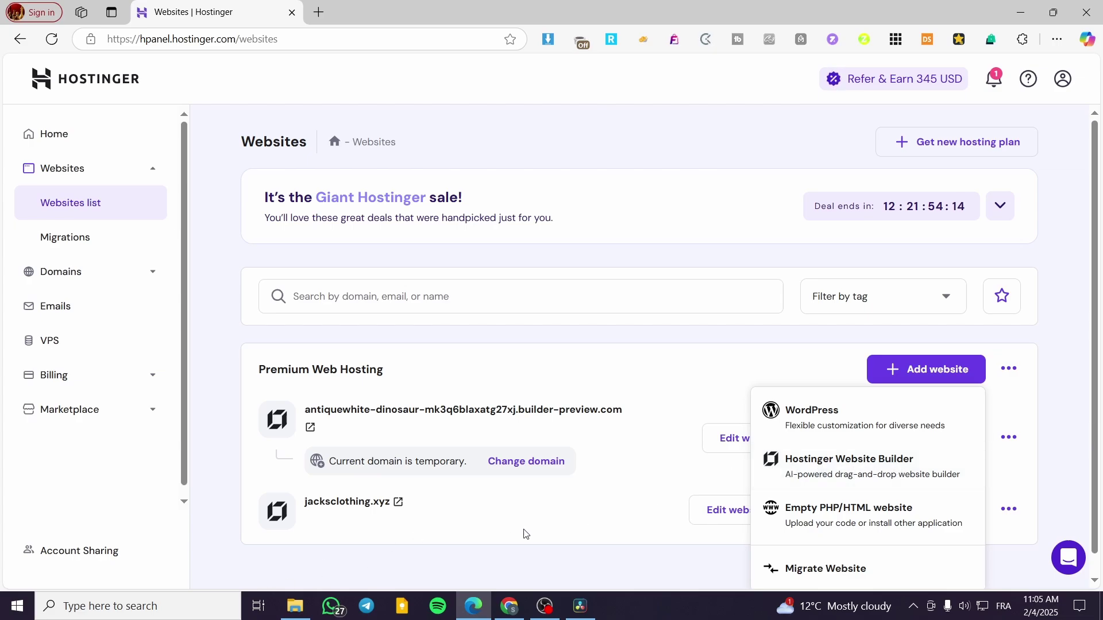
click(632, 522)
click(742, 511)
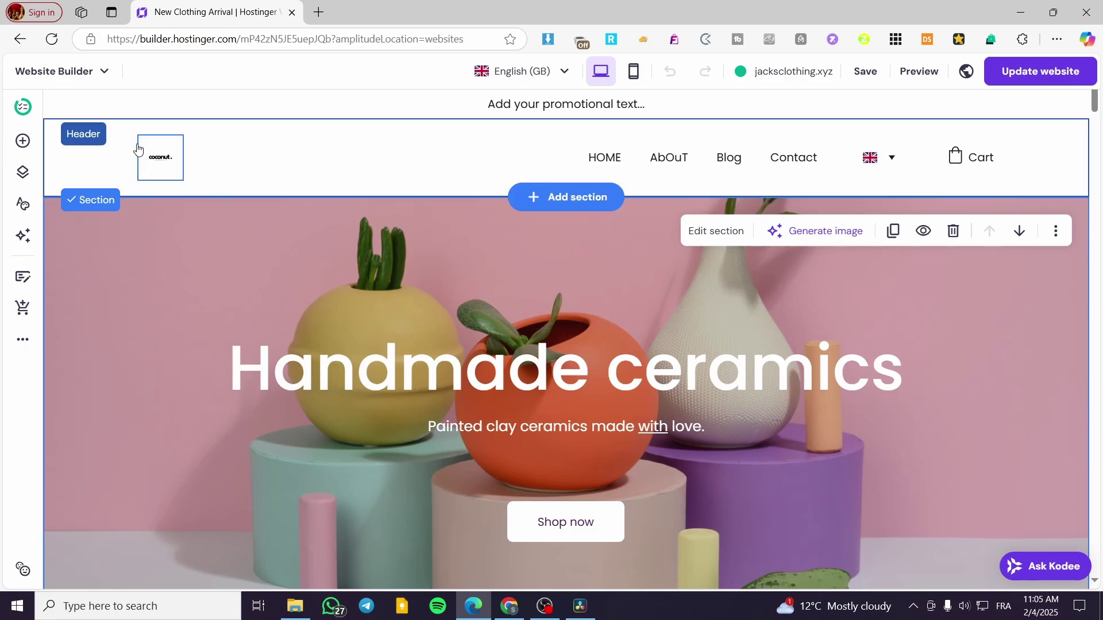
- Look through the homepage sections from the header down to the footer and return to the header
scroll(244, 143, down, 6)
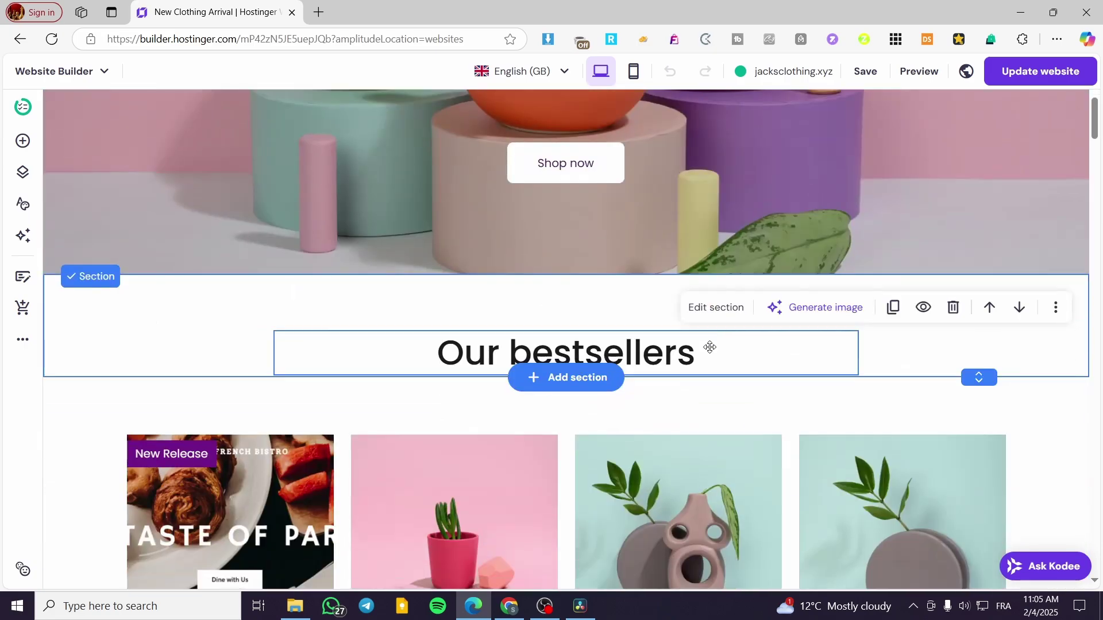
scroll(433, 269, up, 6)
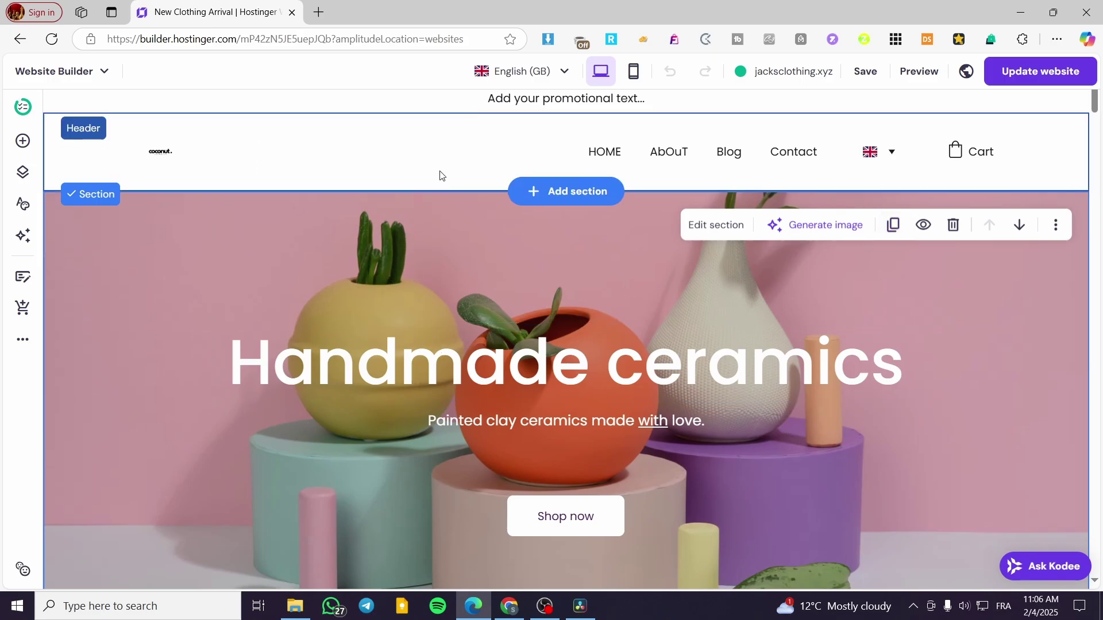
scroll(482, 178, down, 3)
scroll(1101, 150, down, 2)
scroll(587, 448, down, 20)
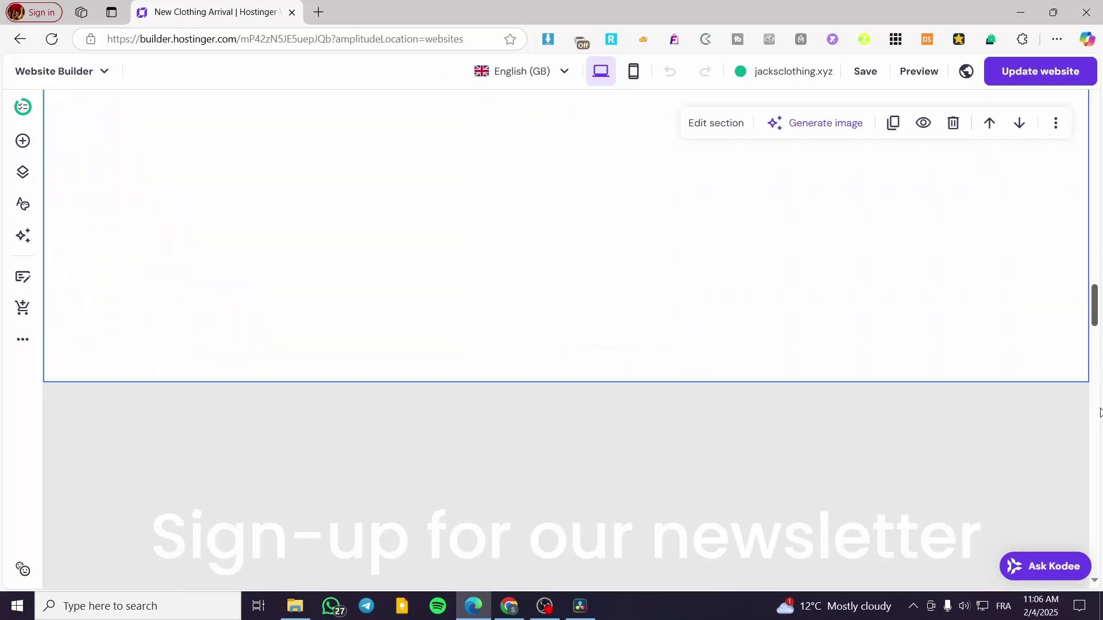
scroll(587, 447, up, 6)
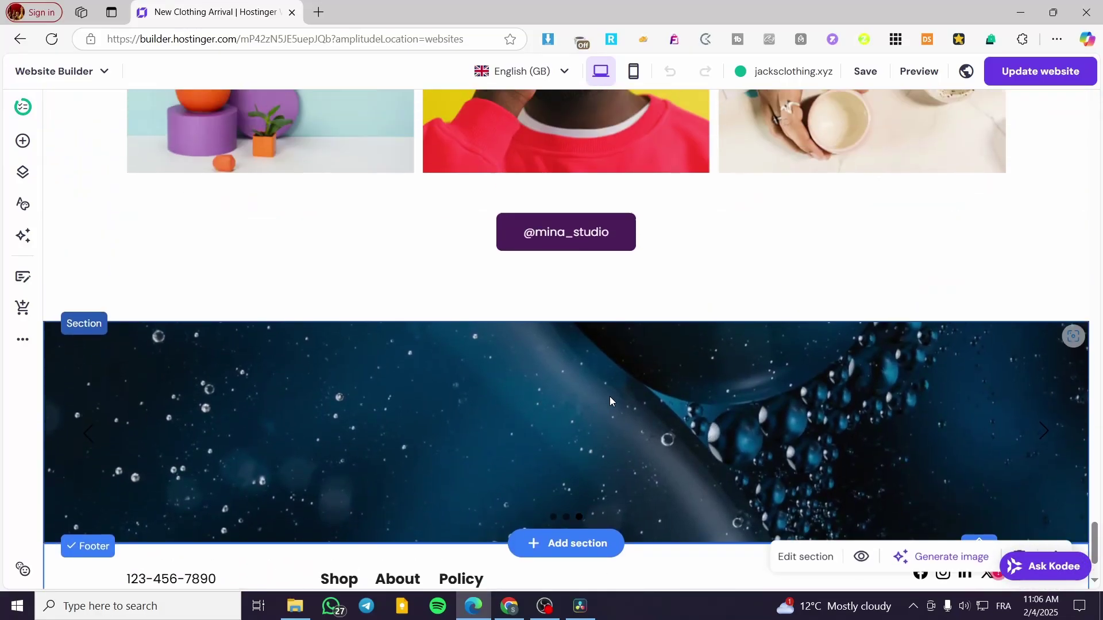
scroll(670, 270, down, 4)
scroll(677, 351, down, 2)
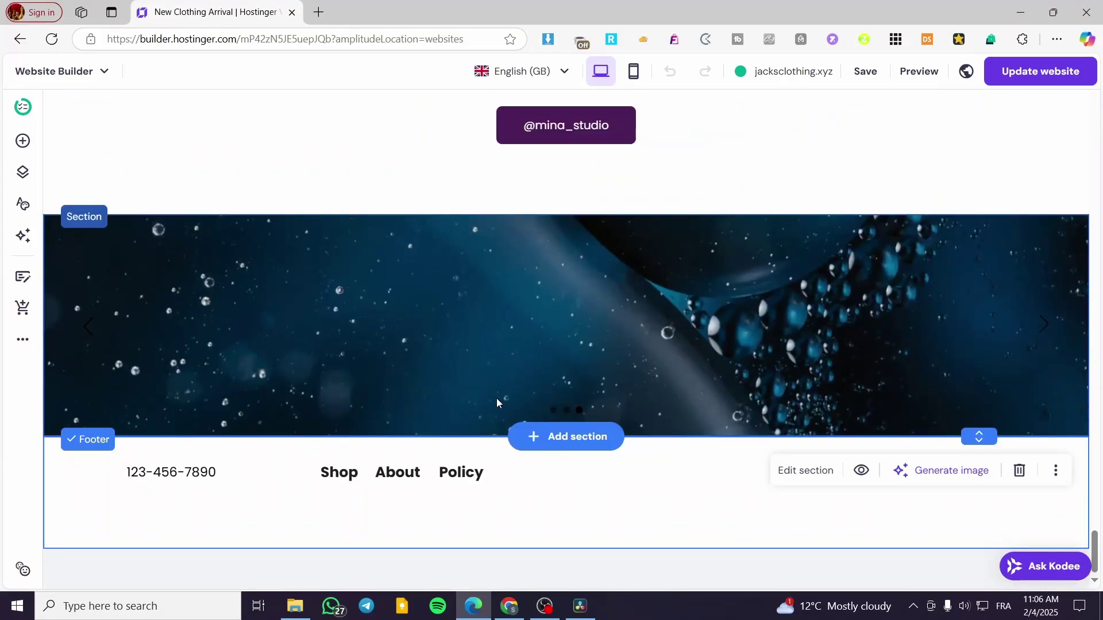
scroll(691, 333, up, 9)
drag(1094, 495, 1101, 92)
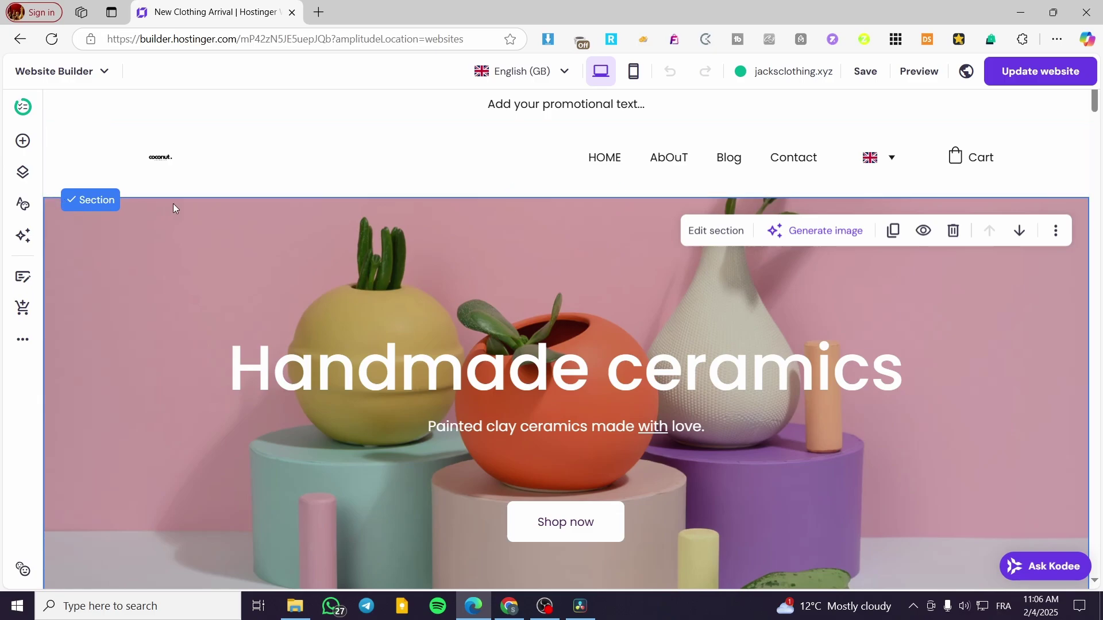
- Select the page header and open its layout settings
click(233, 132)
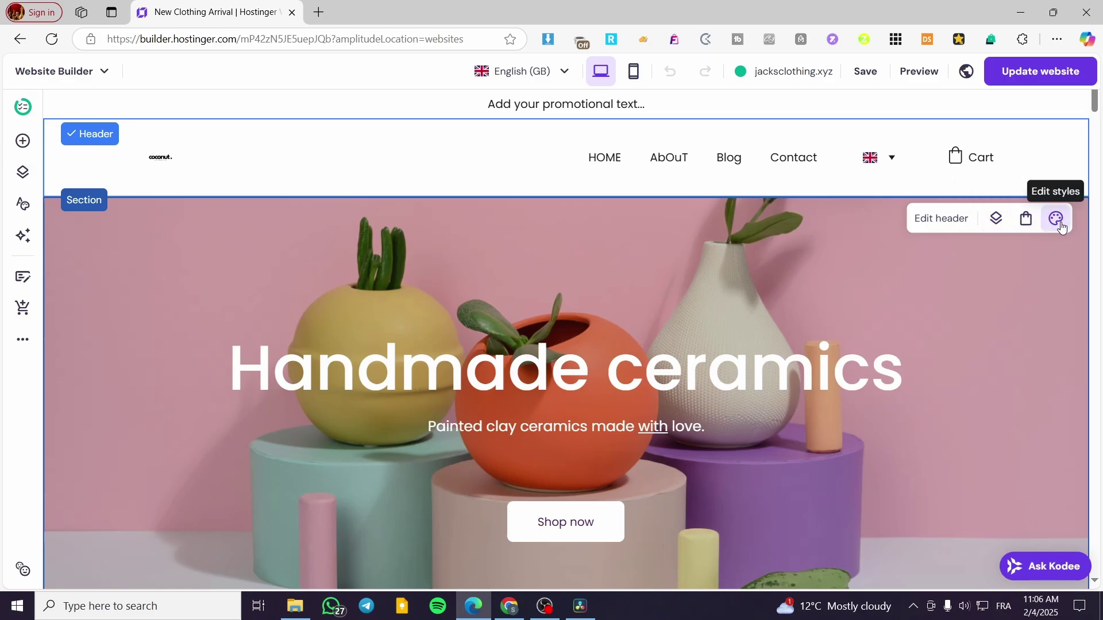
click(934, 227)
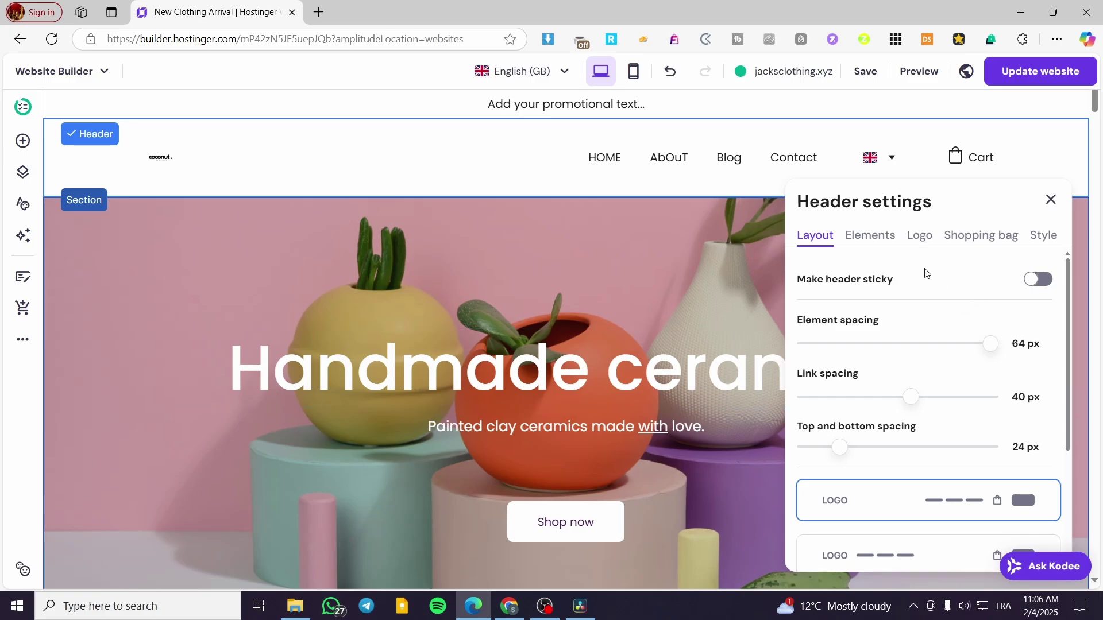
- Try the sticky header option and the element and link spacing of the header
click(1042, 280)
click(1042, 284)
drag(986, 344, 1077, 355)
mouse_move(909, 395)
mouse_down()
mouse_move(797, 396)
mouse_move(1005, 402)
mouse_move(911, 409)
mouse_up()
- Set the header's top and bottom spacing to 12 px
scroll(891, 386, down, 3)
scroll(896, 351, up, 1)
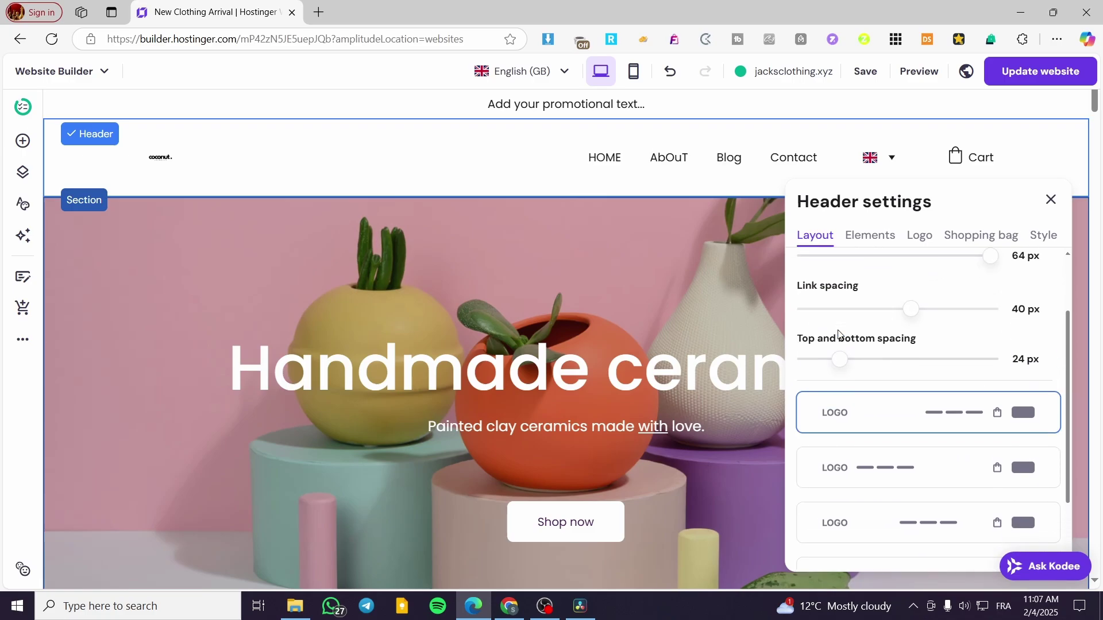
mouse_move(843, 374)
mouse_down()
mouse_move(965, 380)
mouse_move(801, 381)
mouse_move(862, 382)
mouse_move(822, 382)
mouse_up()
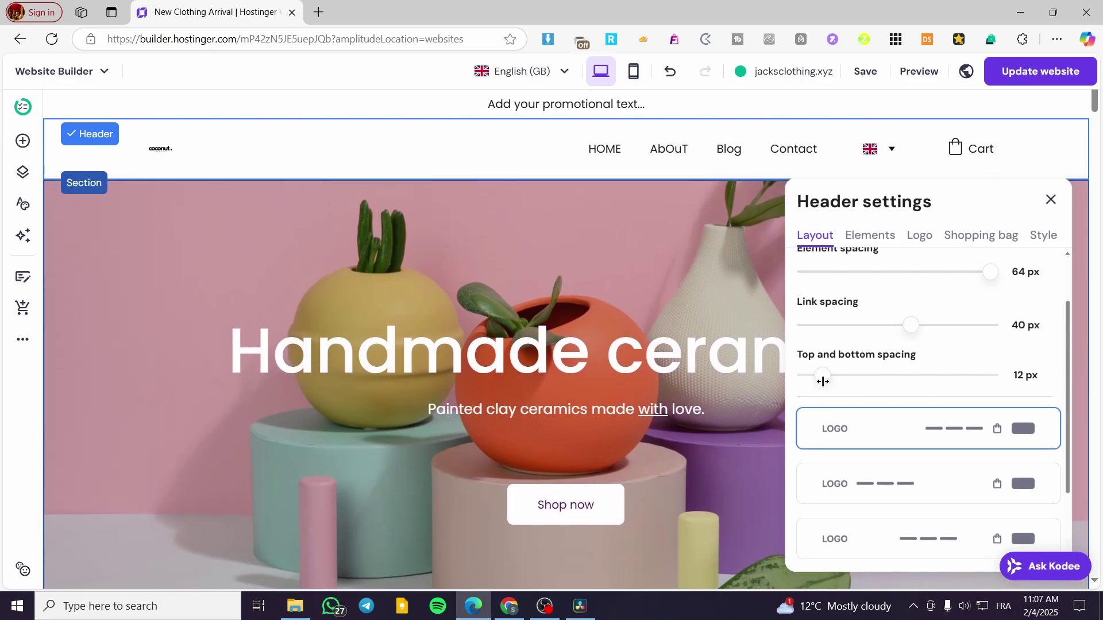
- Review the available header layouts and try the one with the menu links directly beside the logo
scroll(1008, 374, down, 1)
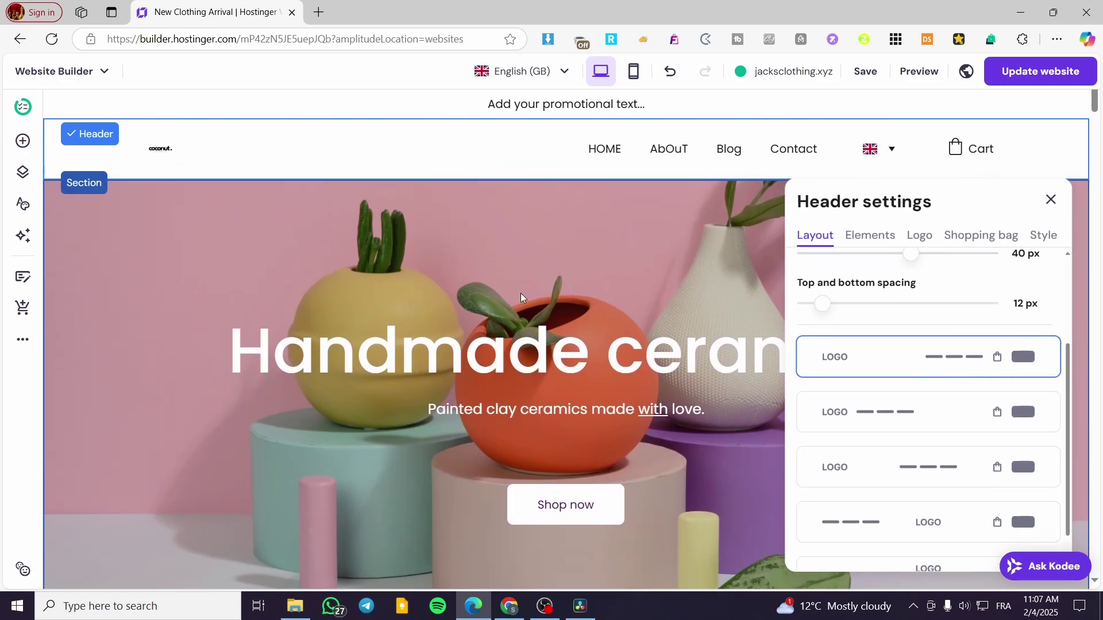
scroll(947, 381, down, 1)
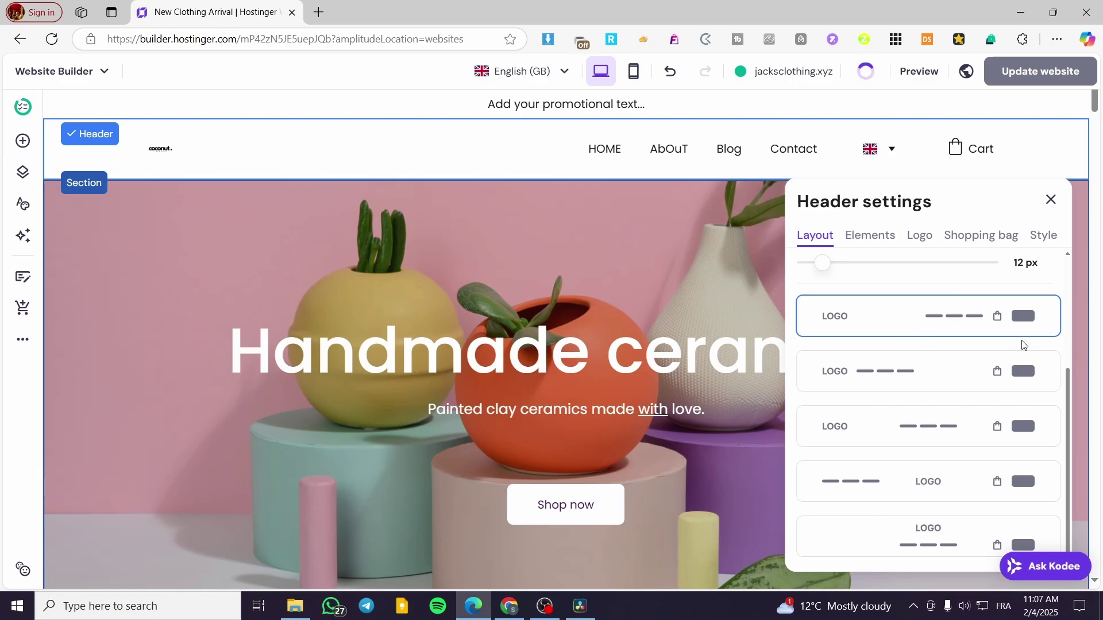
scroll(928, 428, down, 1)
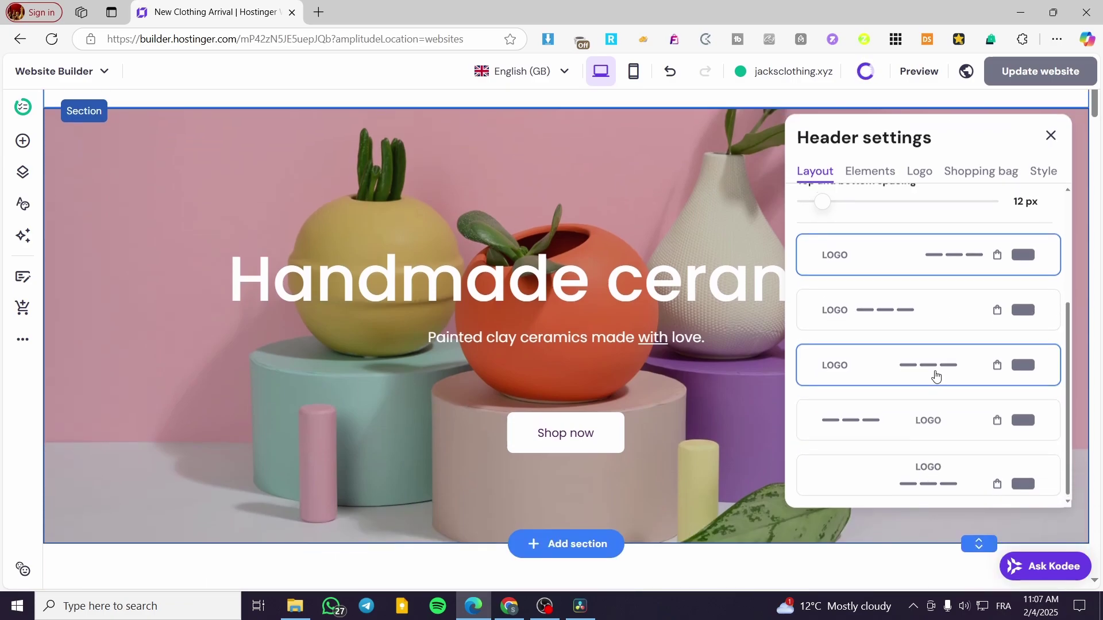
scroll(942, 374, up, 5)
scroll(918, 382, down, 2)
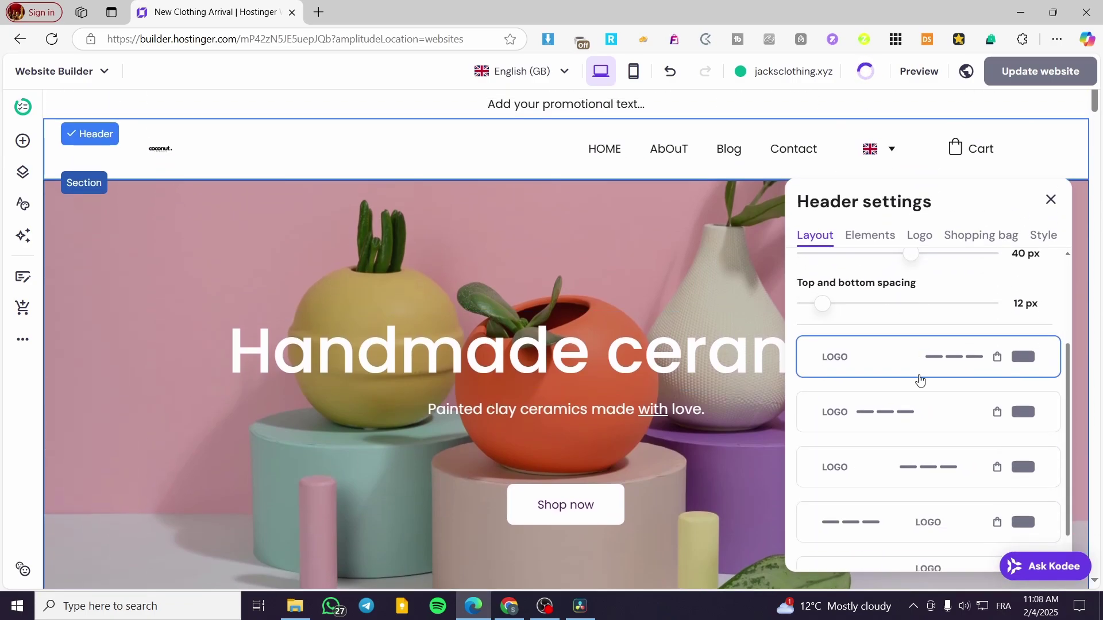
click(908, 411)
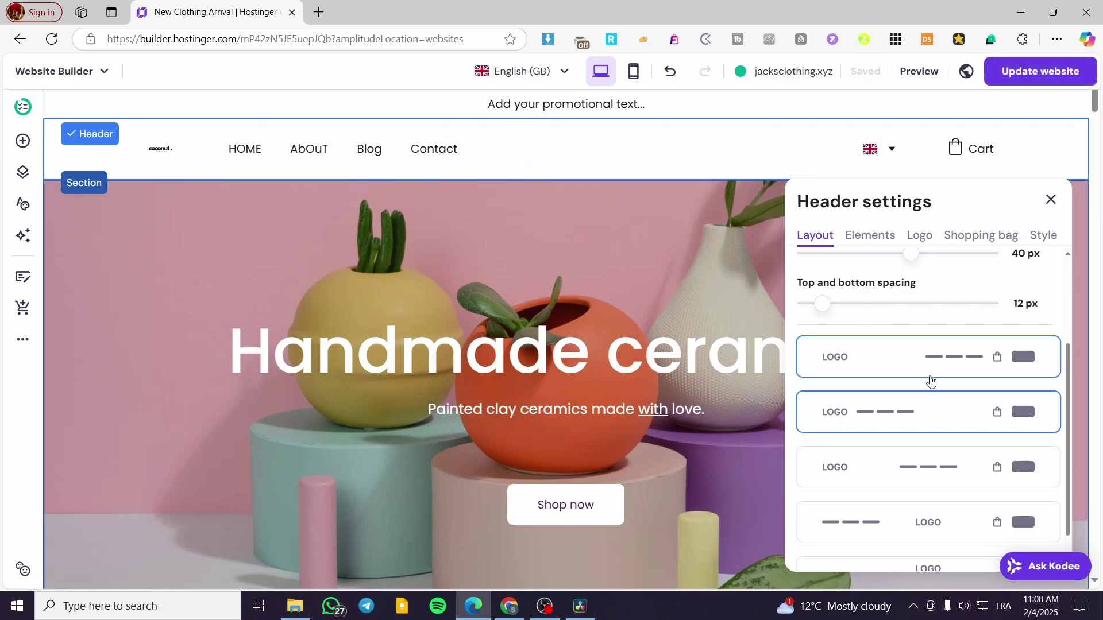
- Try the header layouts with centred menu links, with a centred logo, and with the logo stacked above the links
scroll(820, 349, up, 3)
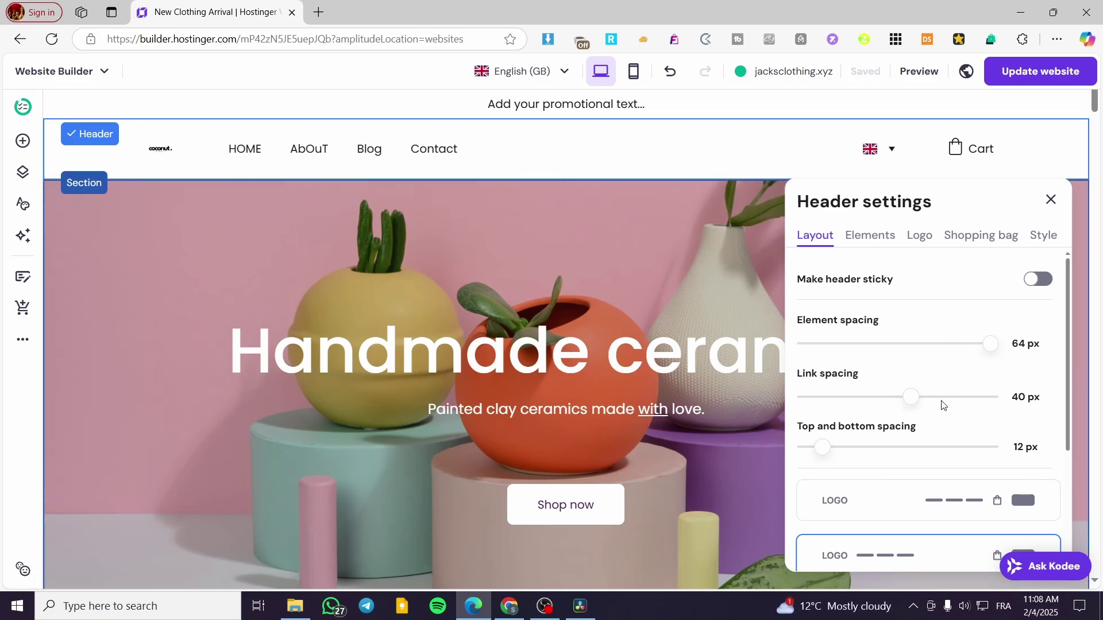
scroll(890, 439, down, 3)
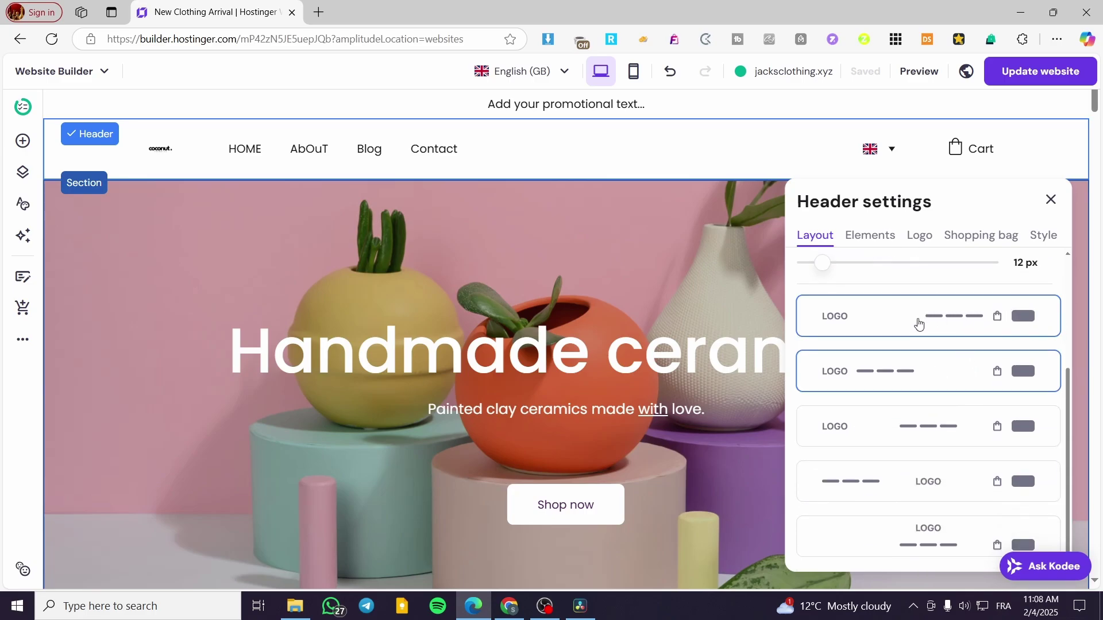
click(923, 432)
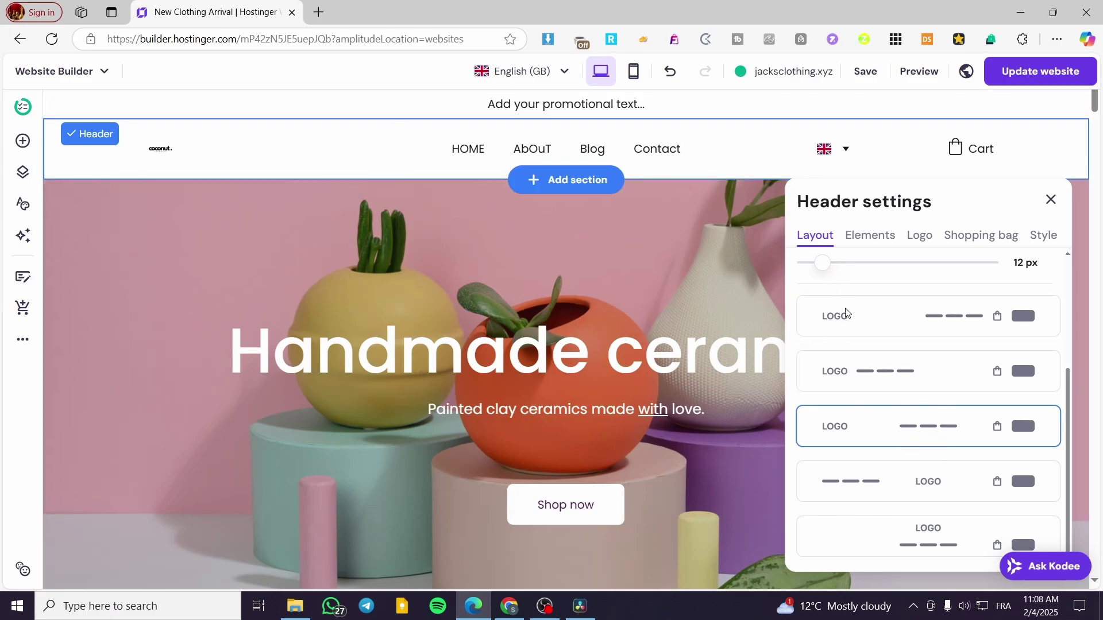
click(921, 478)
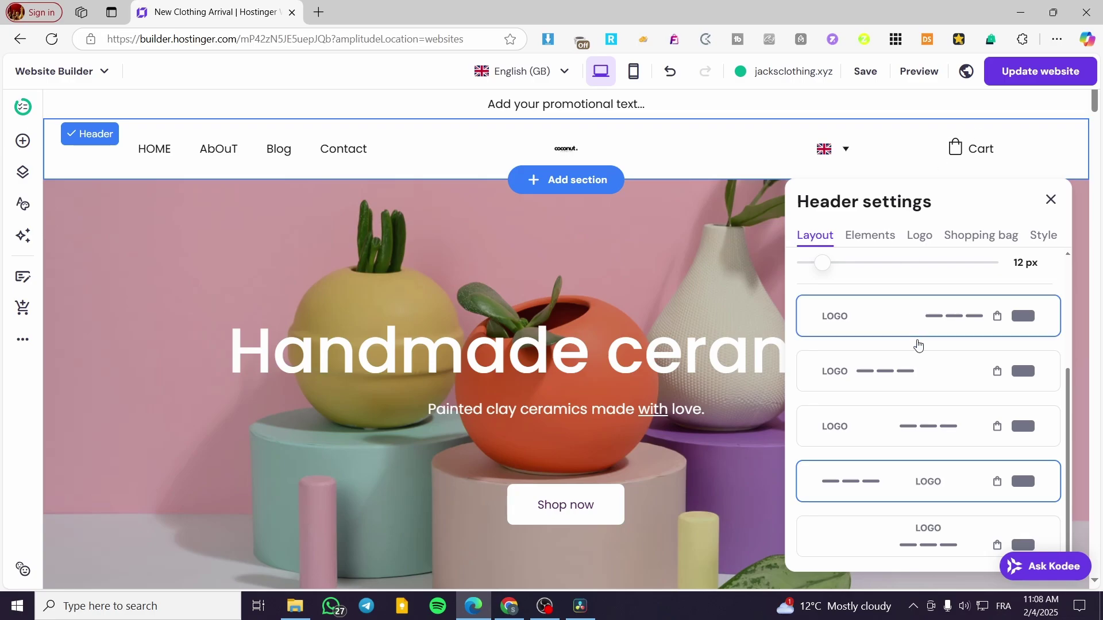
scroll(918, 345, down, 3)
click(938, 412)
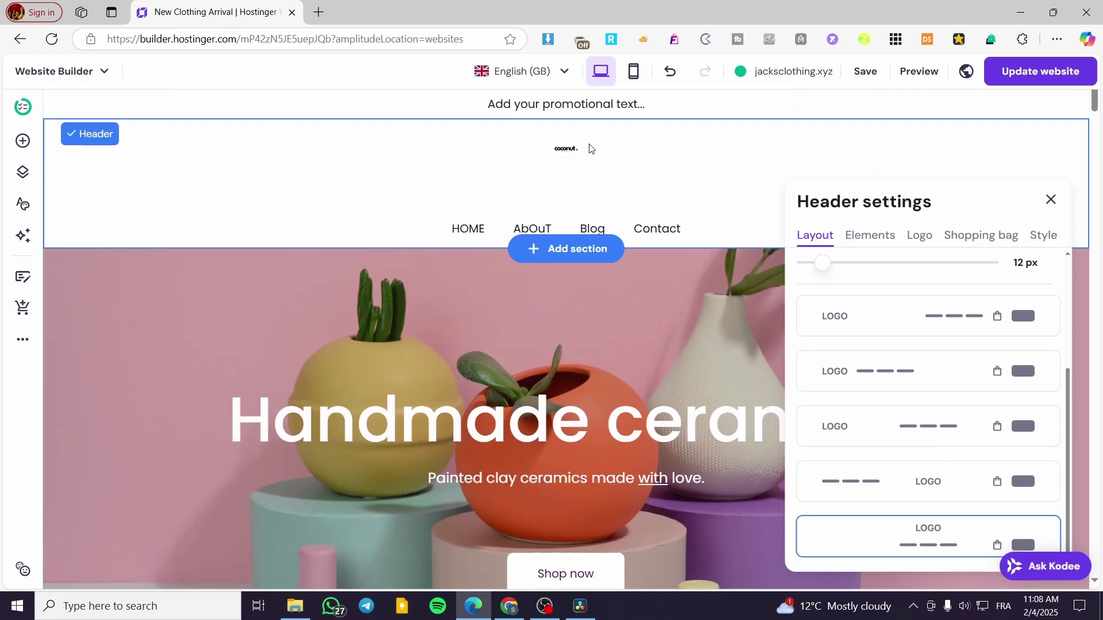
- Reopen the header layout settings and apply the layout with the logo at the left end and the menu links centred
click(575, 152)
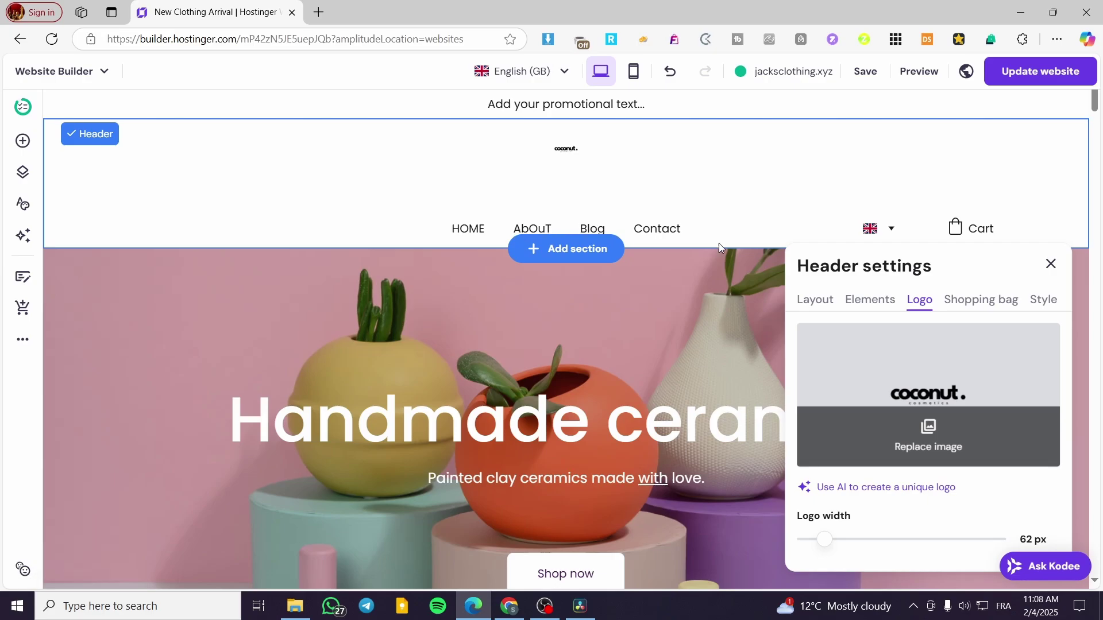
click(732, 236)
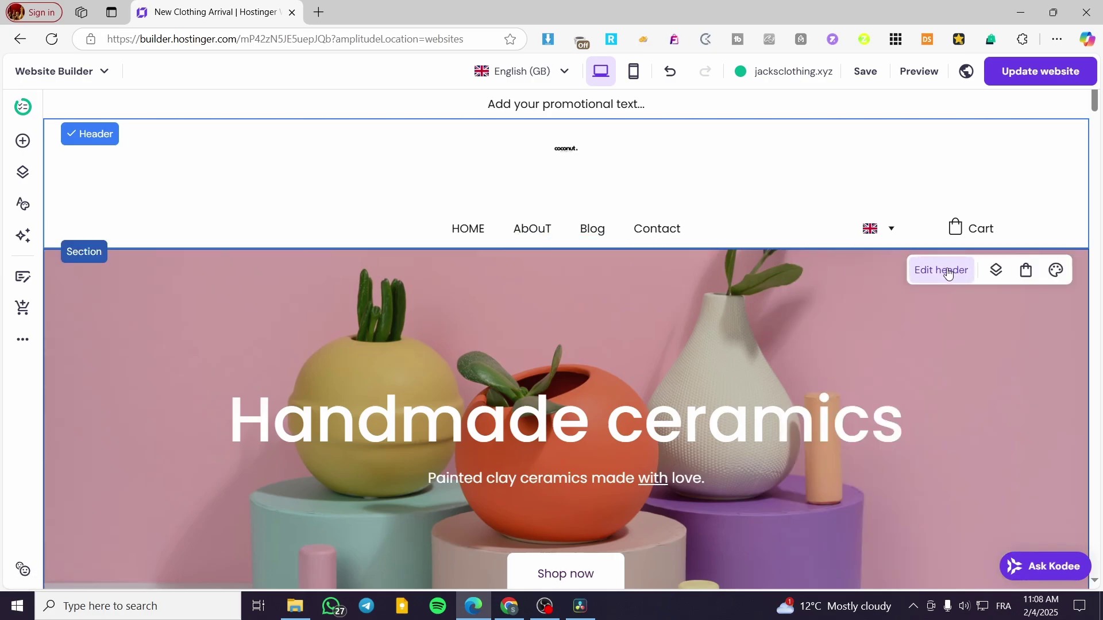
click(969, 273)
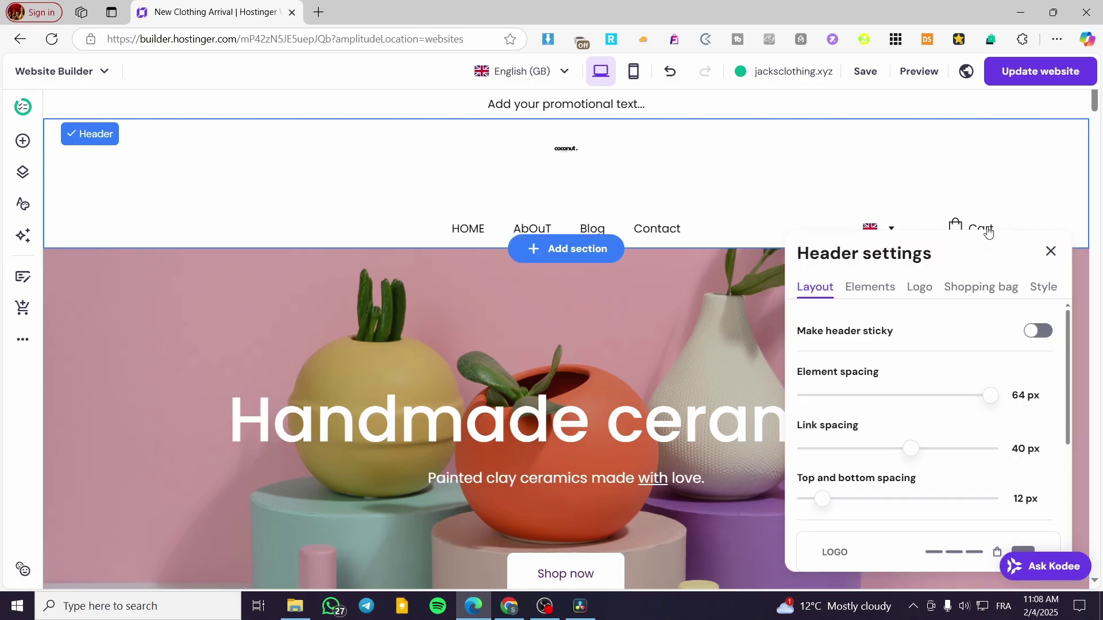
scroll(1034, 321, down, 4)
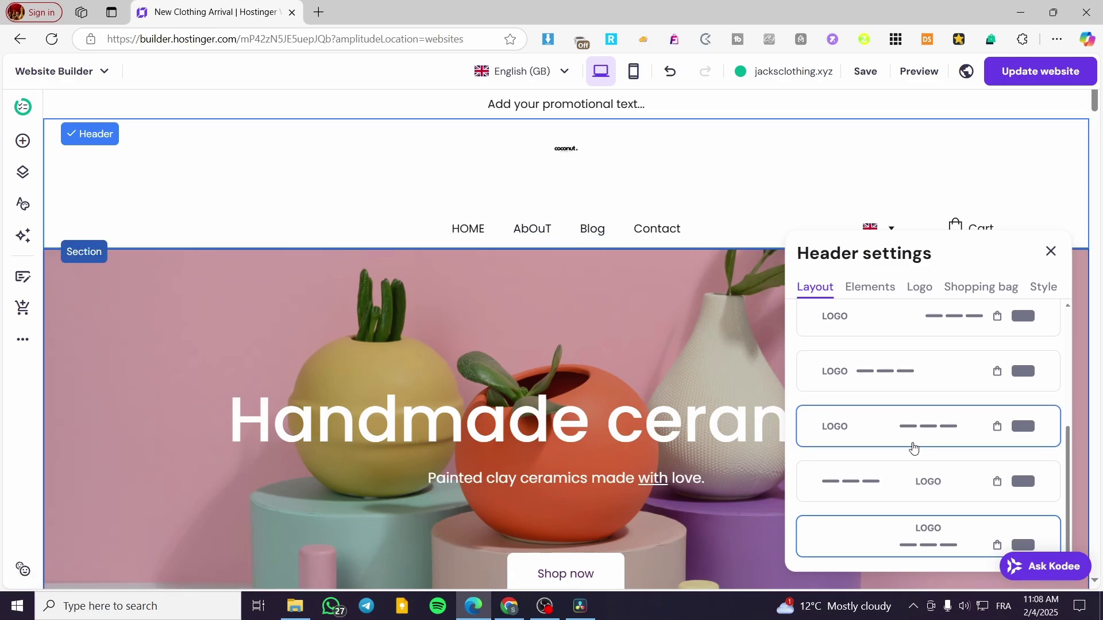
click(936, 419)
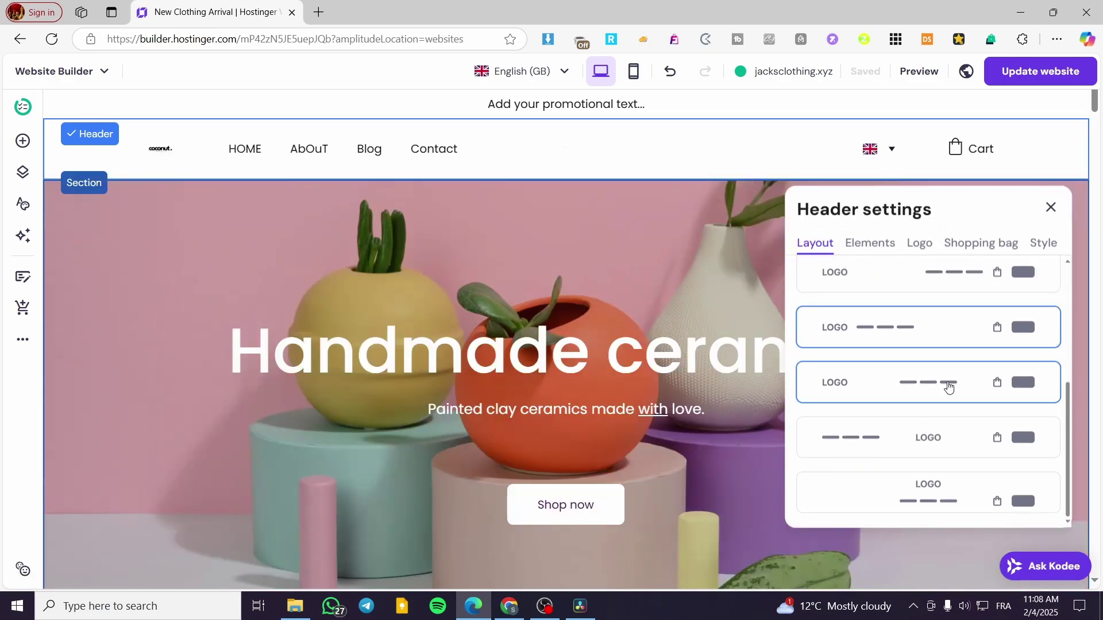
scroll(930, 374, up, 5)
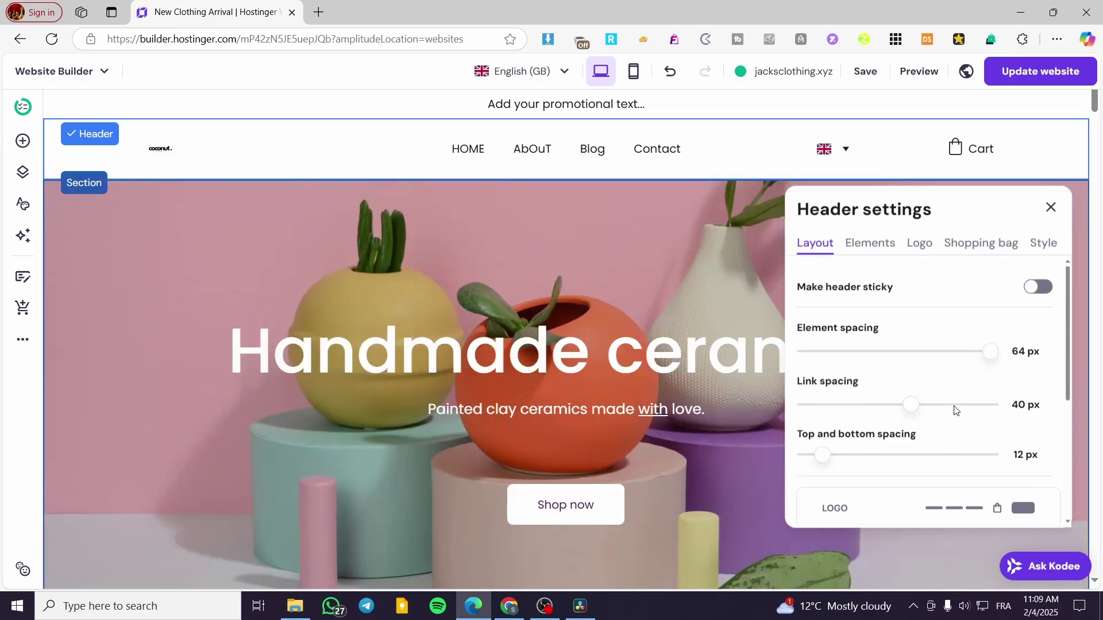
- In the header's element settings, try hiding the logo, showing the social icons and showing the button, restoring each
click(870, 246)
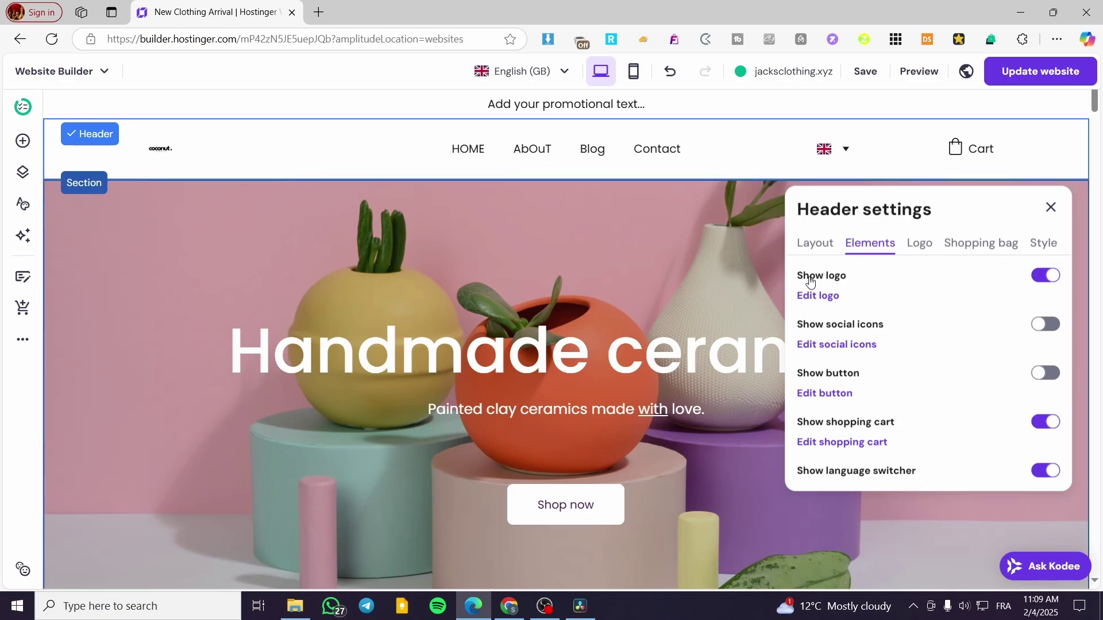
click(1047, 276)
click(1046, 277)
click(1047, 326)
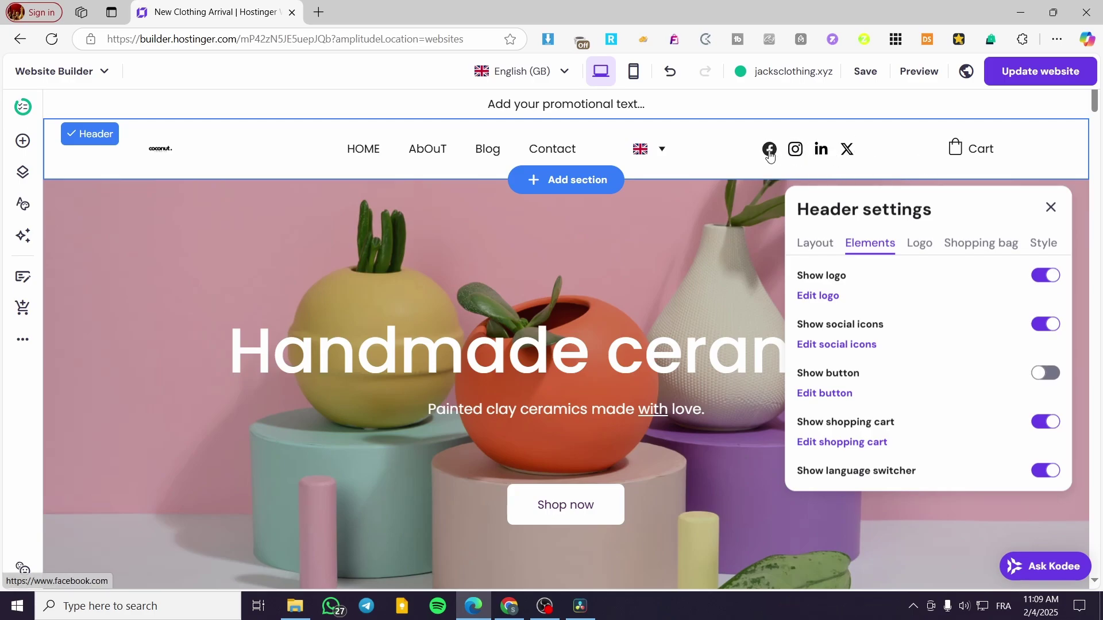
click(1046, 323)
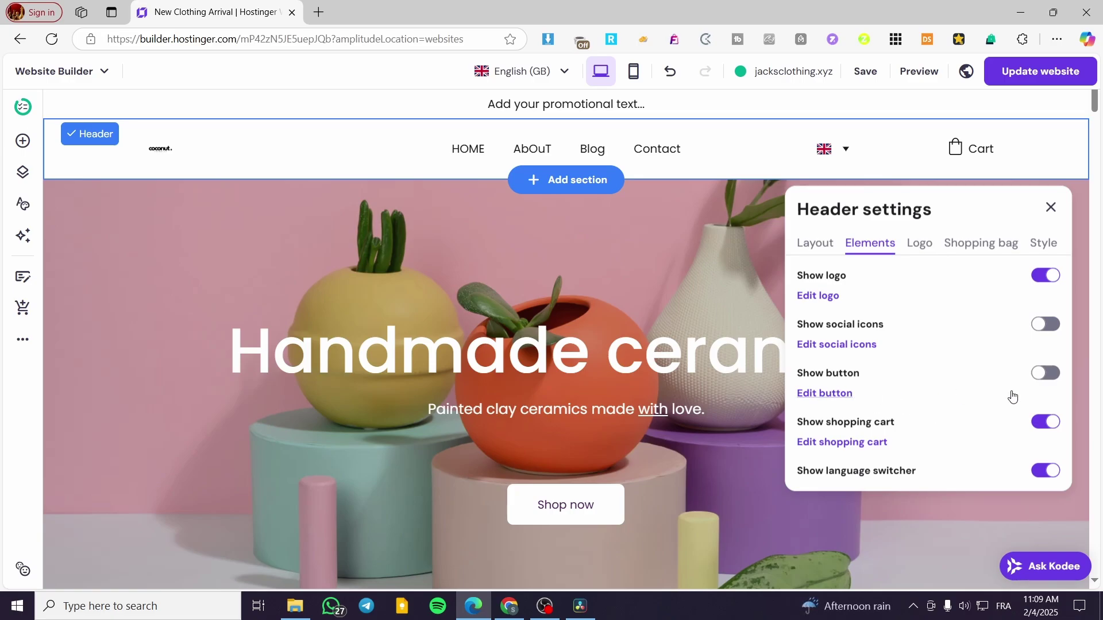
click(1046, 374)
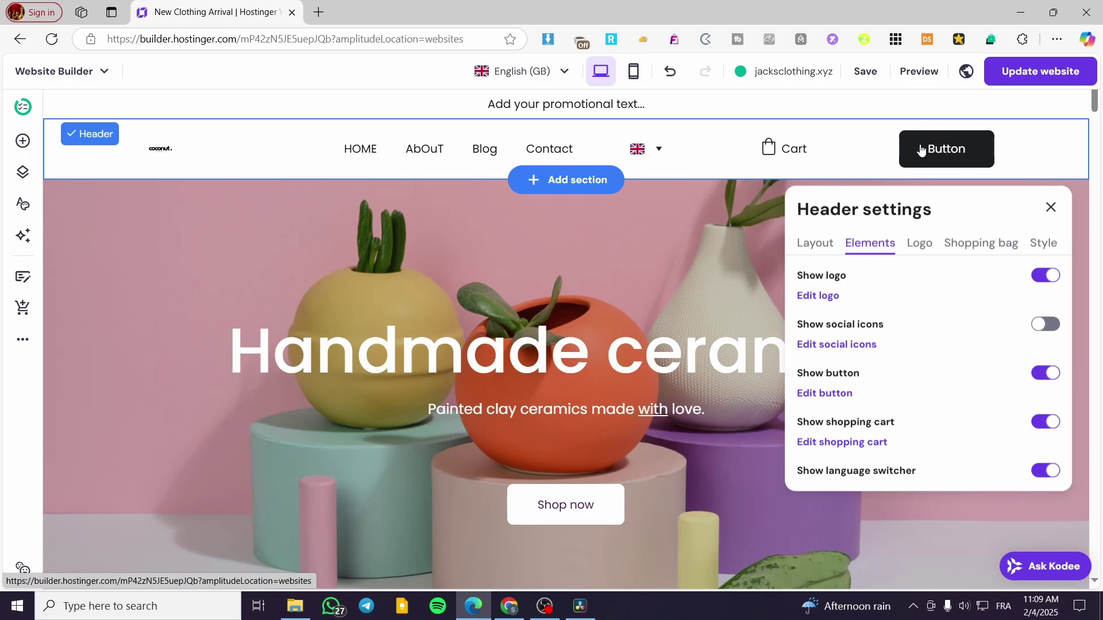
click(1046, 373)
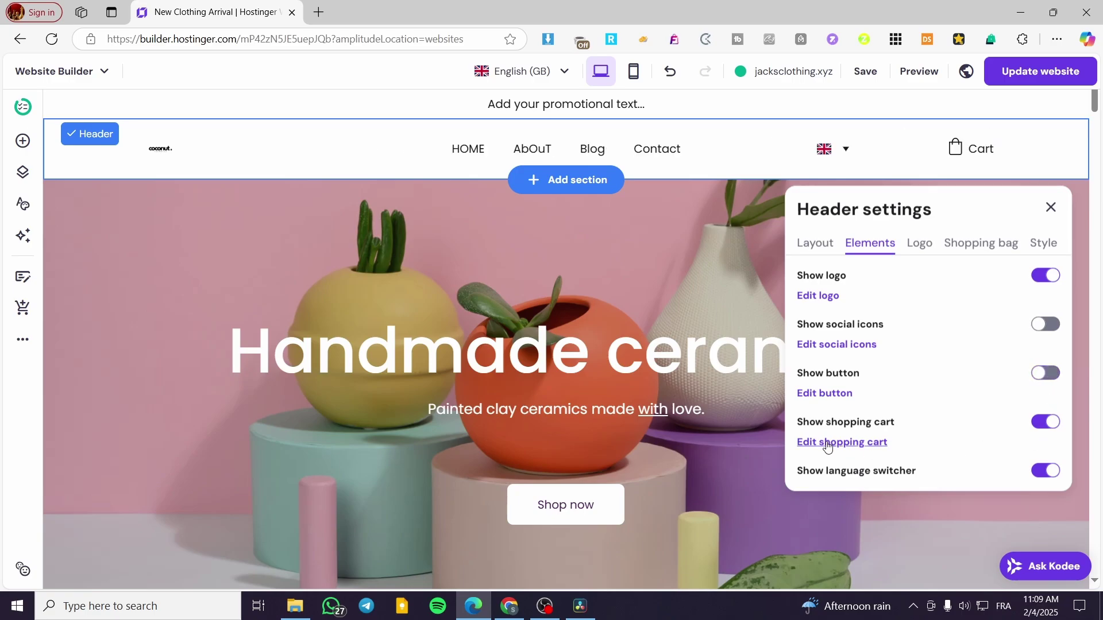
- Try hiding the header's shopping cart and its language switcher, restoring each one
click(1048, 423)
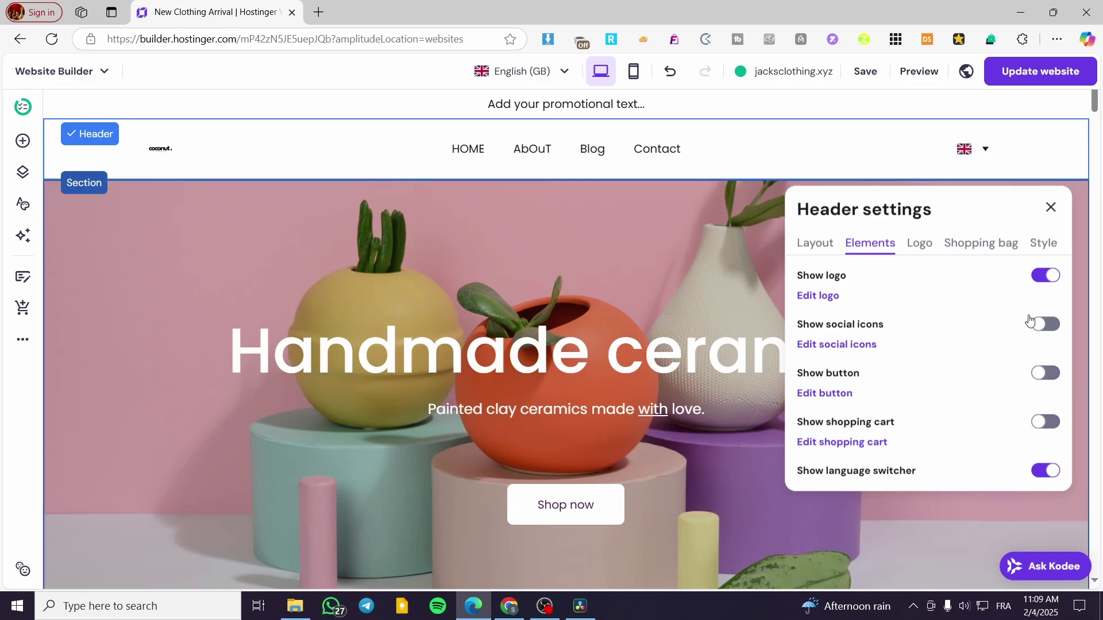
click(1044, 426)
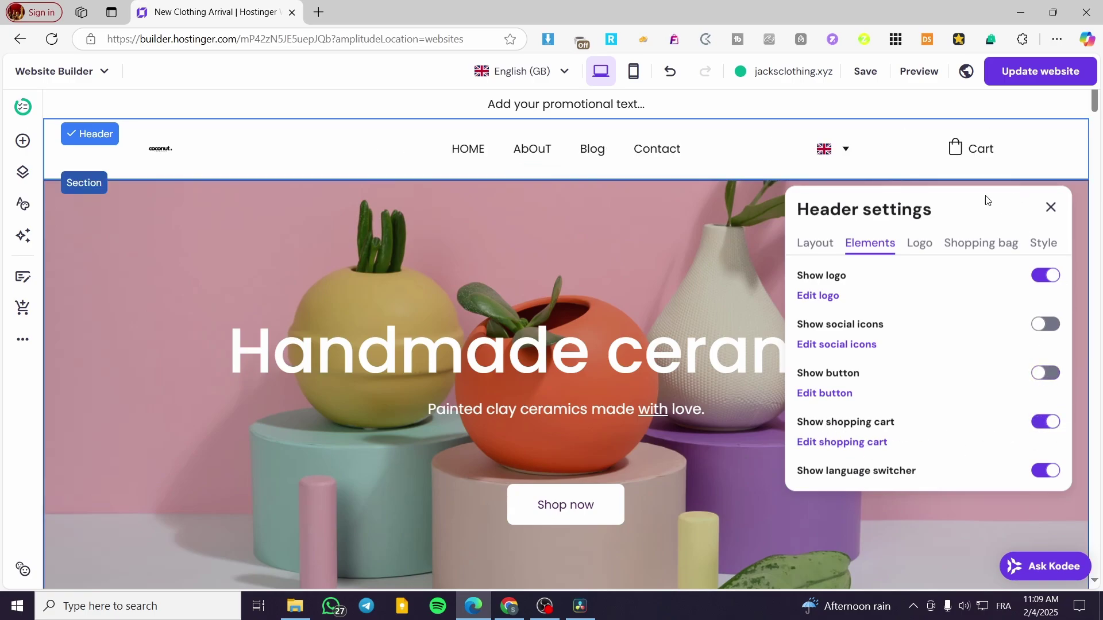
click(1048, 475)
click(1047, 475)
- In the header's logo settings, widen the logo to about 76 px
click(921, 246)
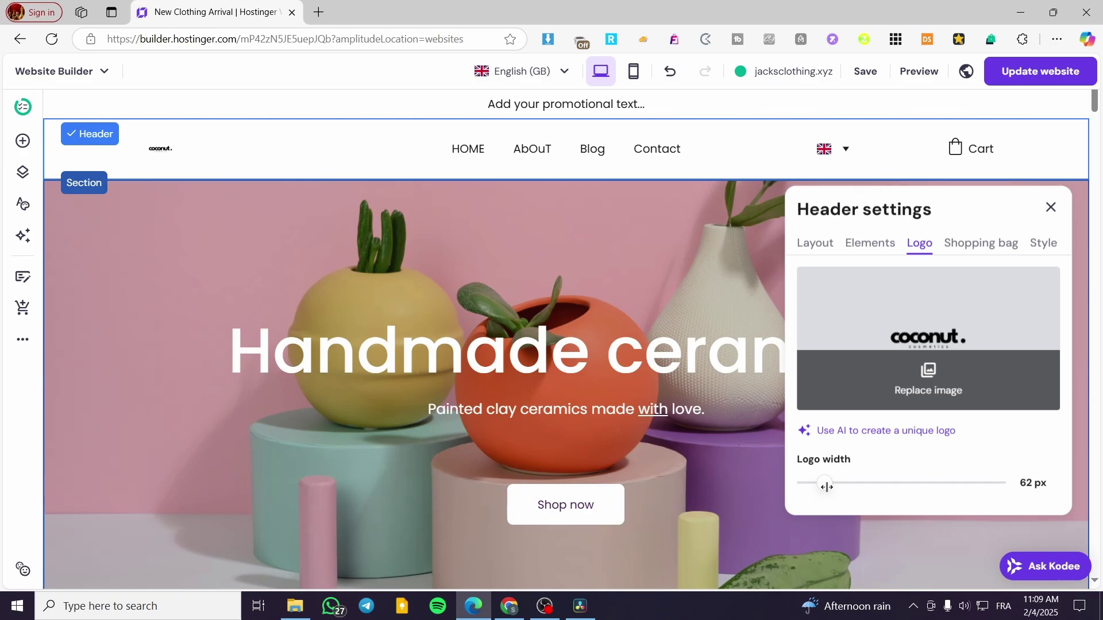
mouse_move(825, 483)
mouse_down()
mouse_move(850, 485)
mouse_move(833, 490)
mouse_up()
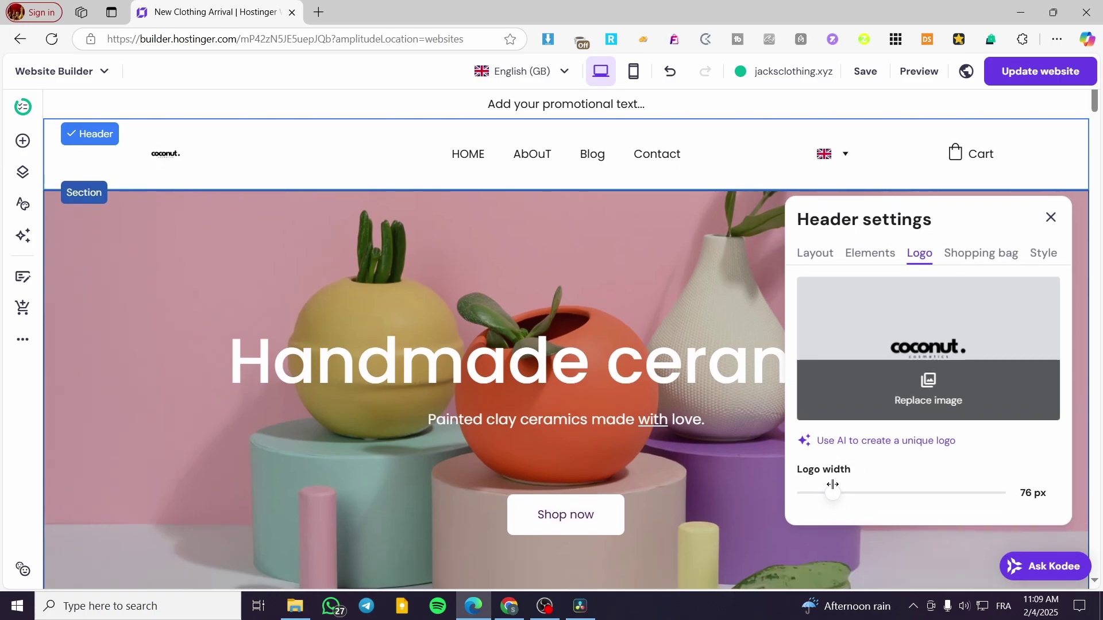
- Try the Medium and Large icon sizes for the header's shopping bag, and return it to Small
click(965, 256)
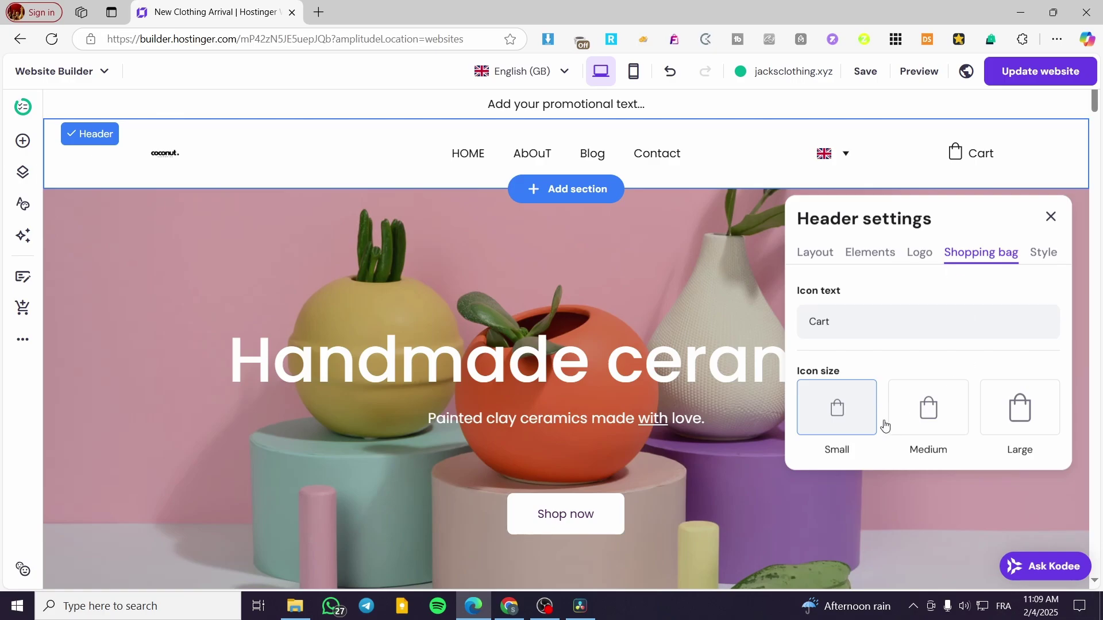
click(927, 421)
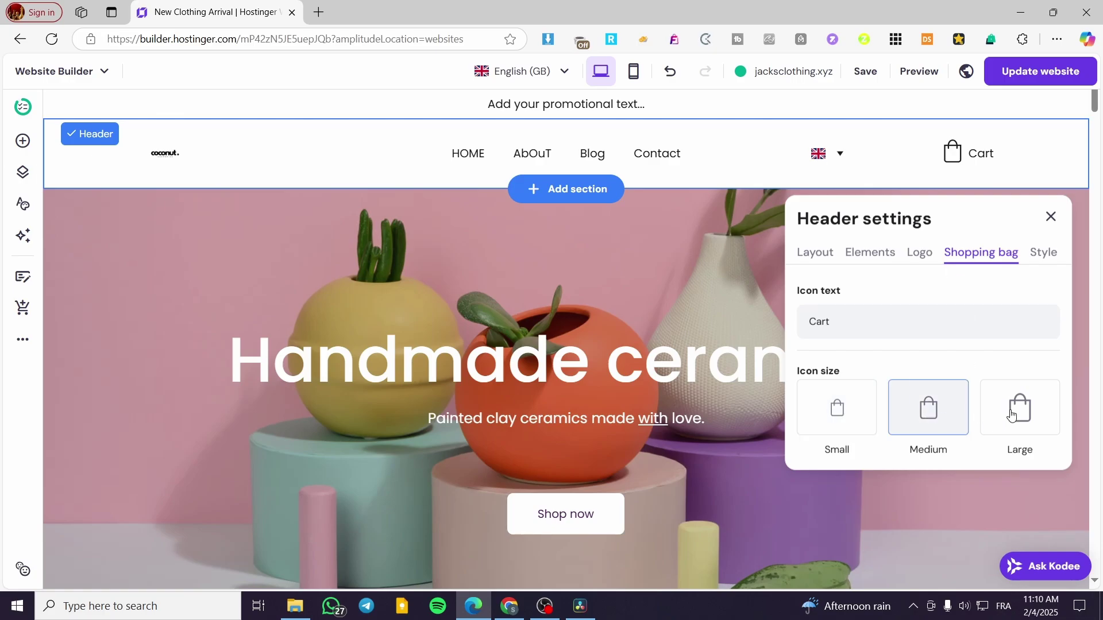
click(1010, 415)
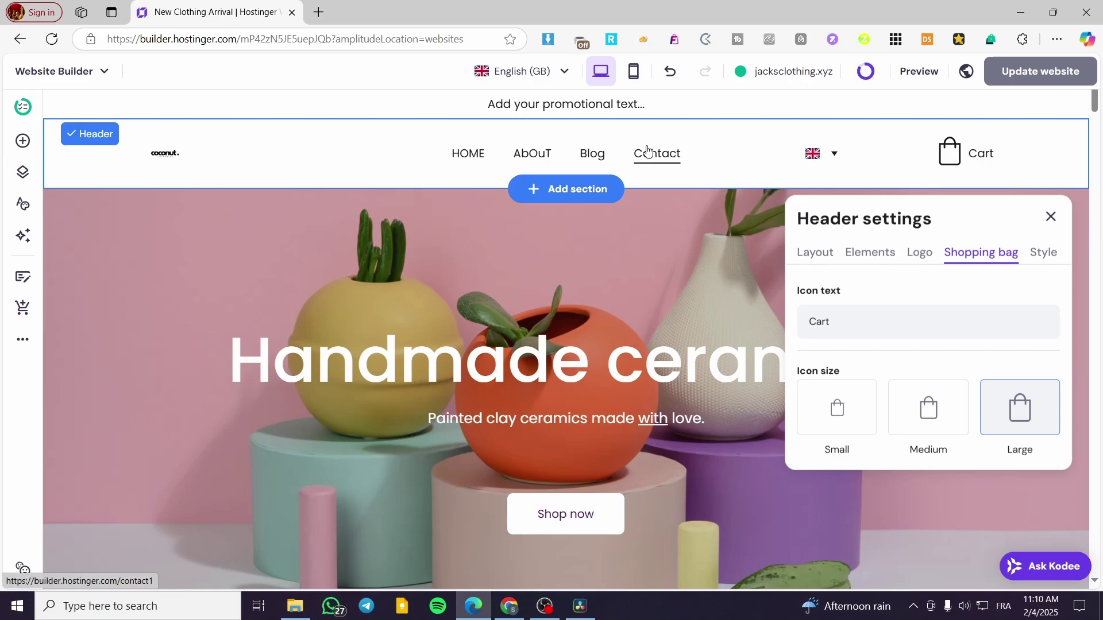
click(822, 423)
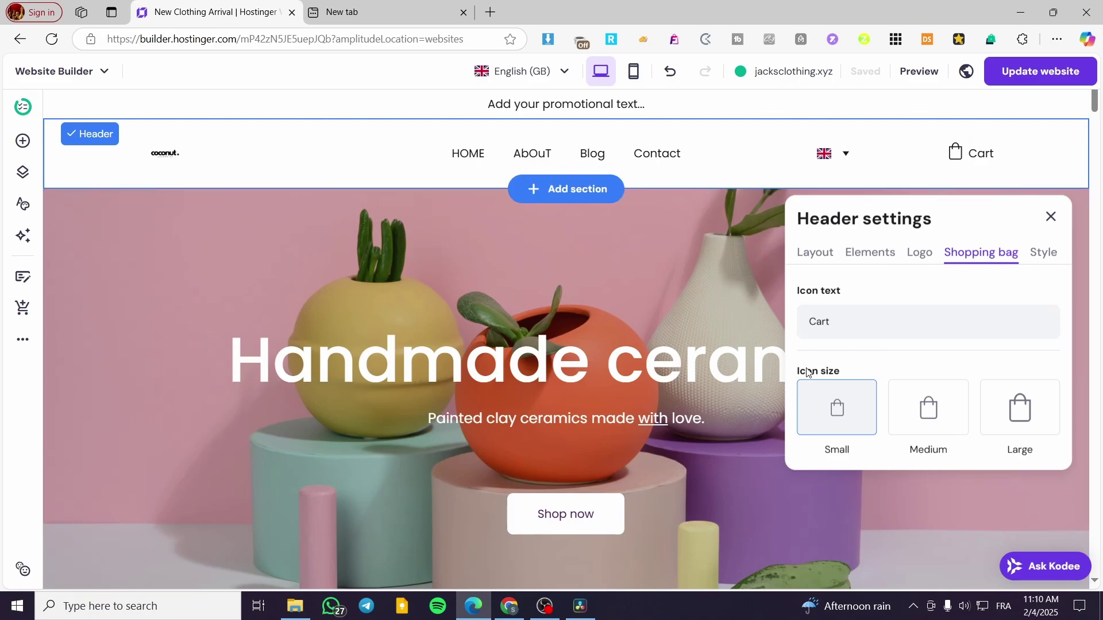
- Try "Shopping" as the shopping bag's icon text, and restore the text to "Cart"
drag(843, 315, 812, 322)
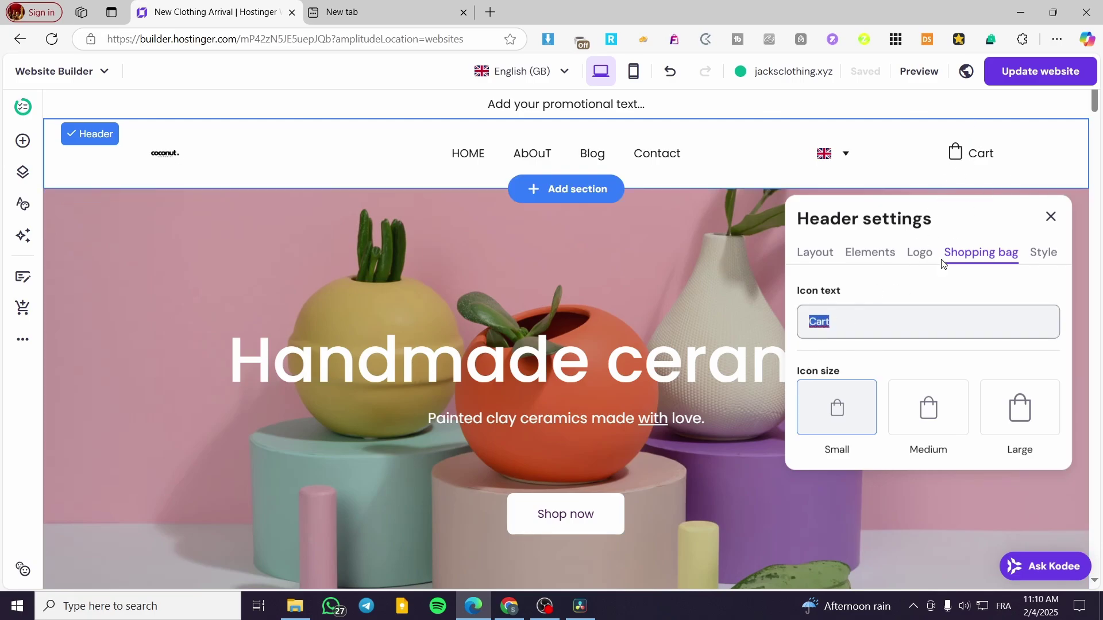
text(Sopping)
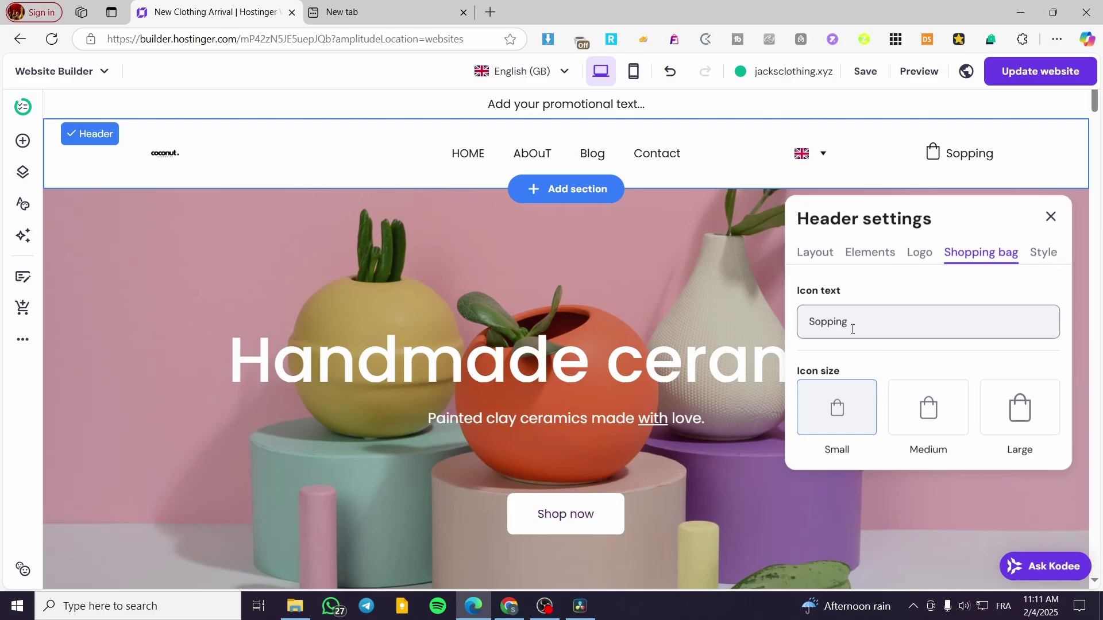
click(809, 322)
text(h)
drag(854, 321, 800, 332)
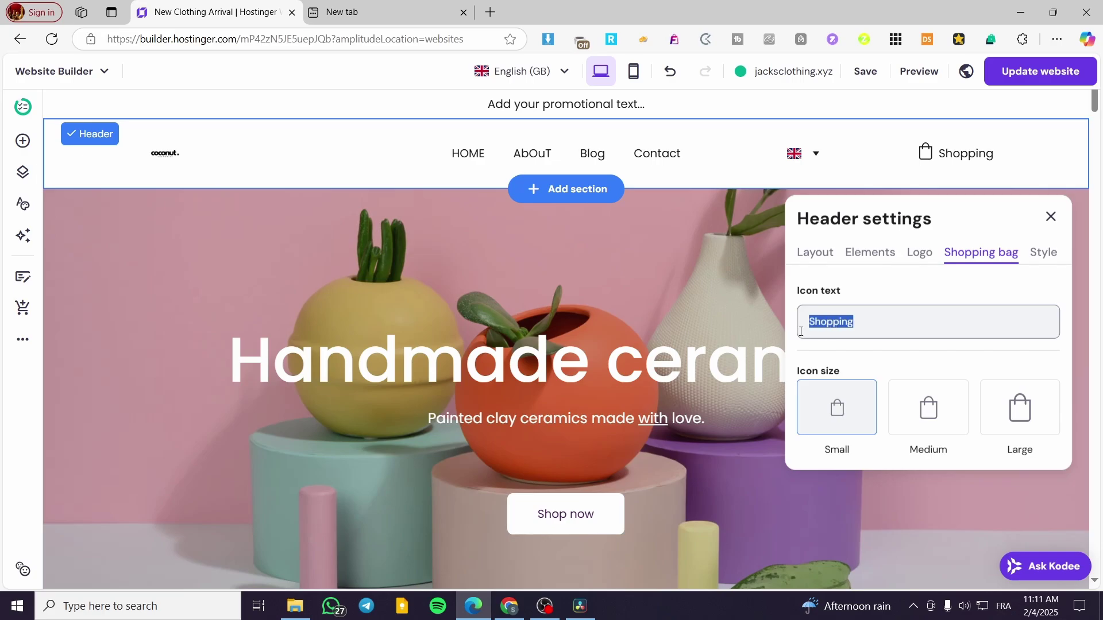
text(Cart)
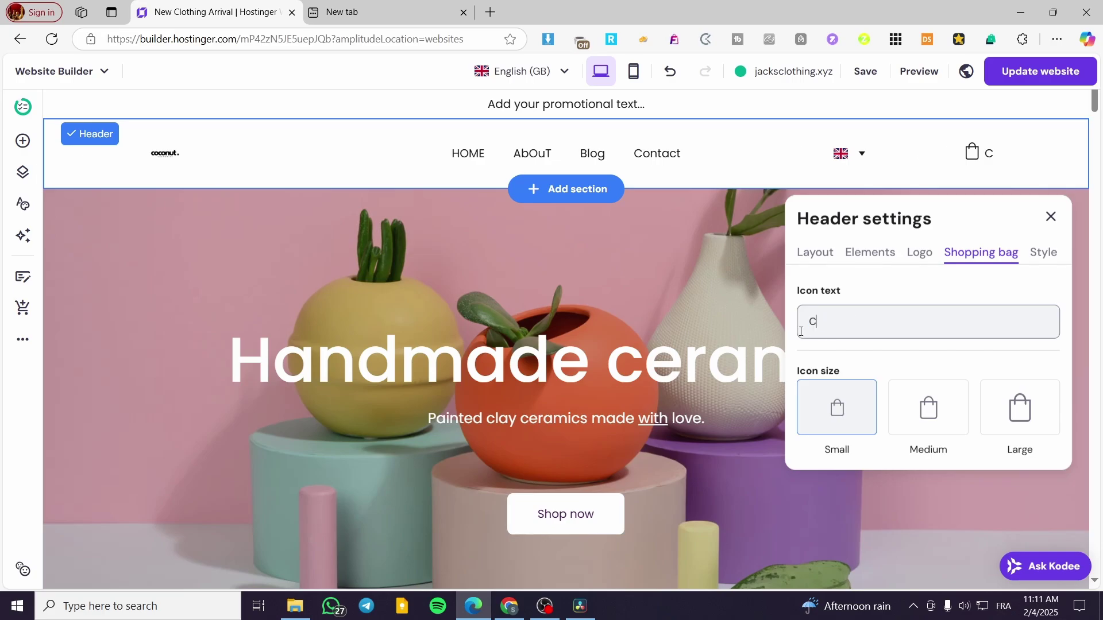
- Examine the header's style settings, including the styleable elements and the normal and hover options
click(1041, 253)
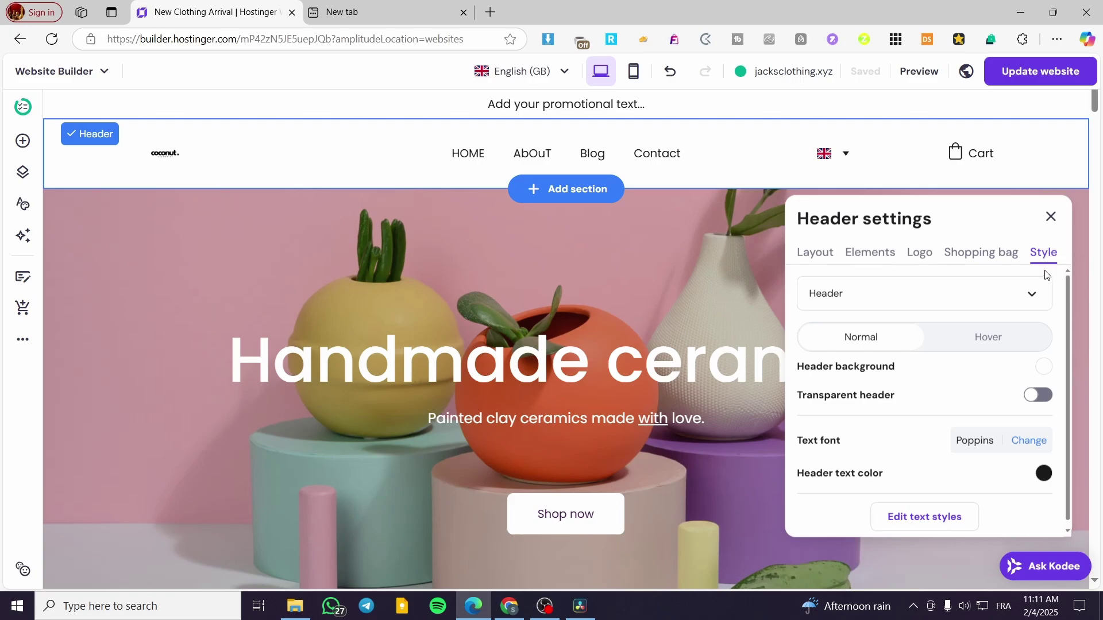
click(983, 303)
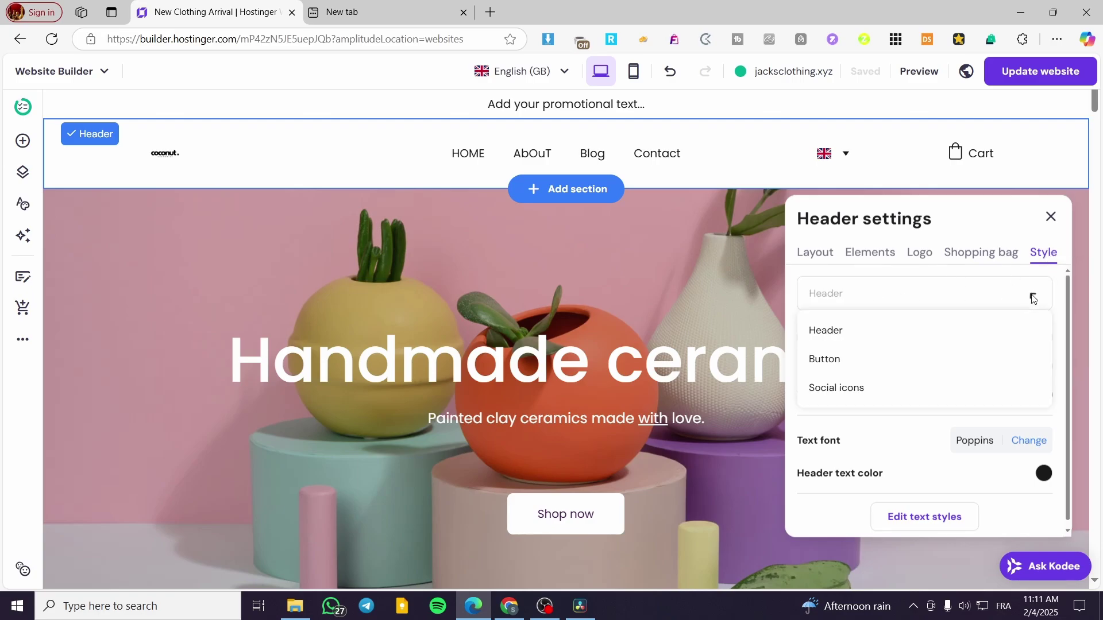
click(852, 333)
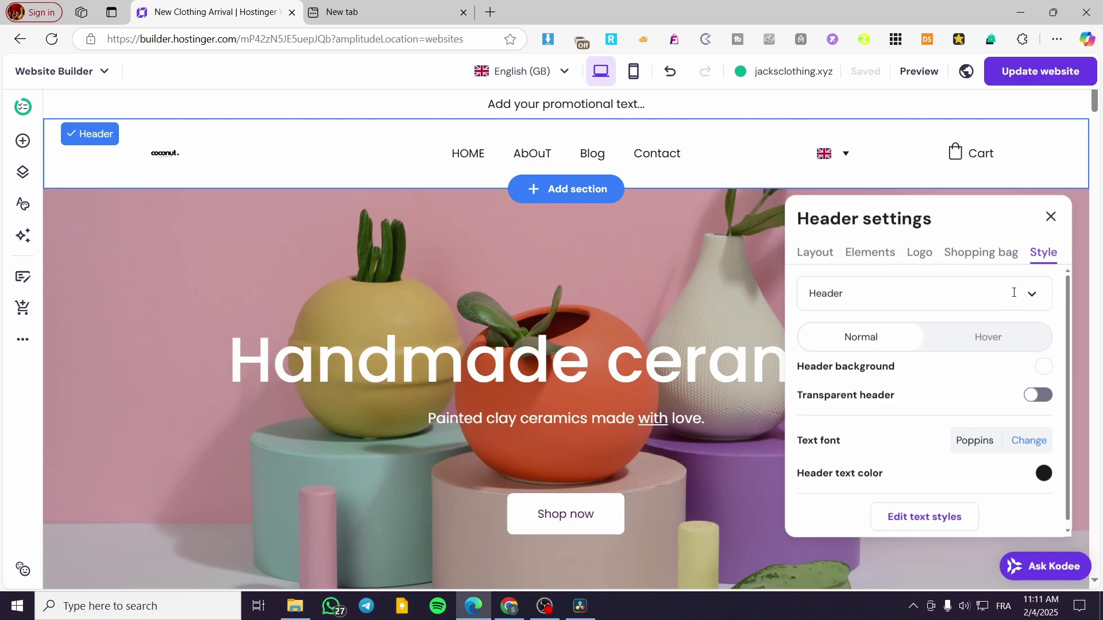
click(1029, 307)
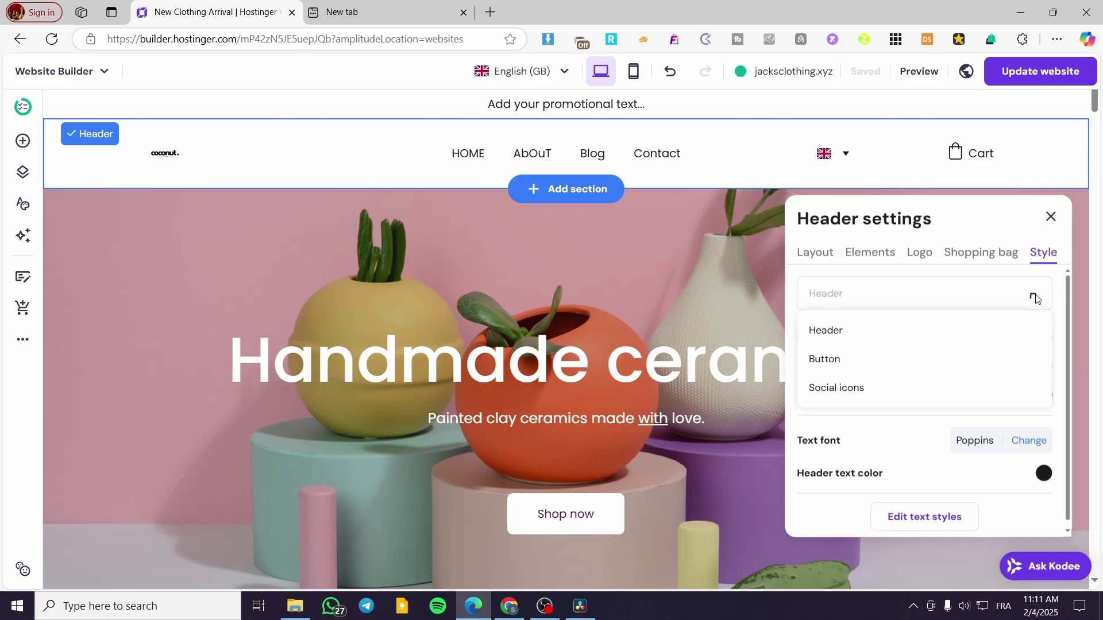
click(1031, 295)
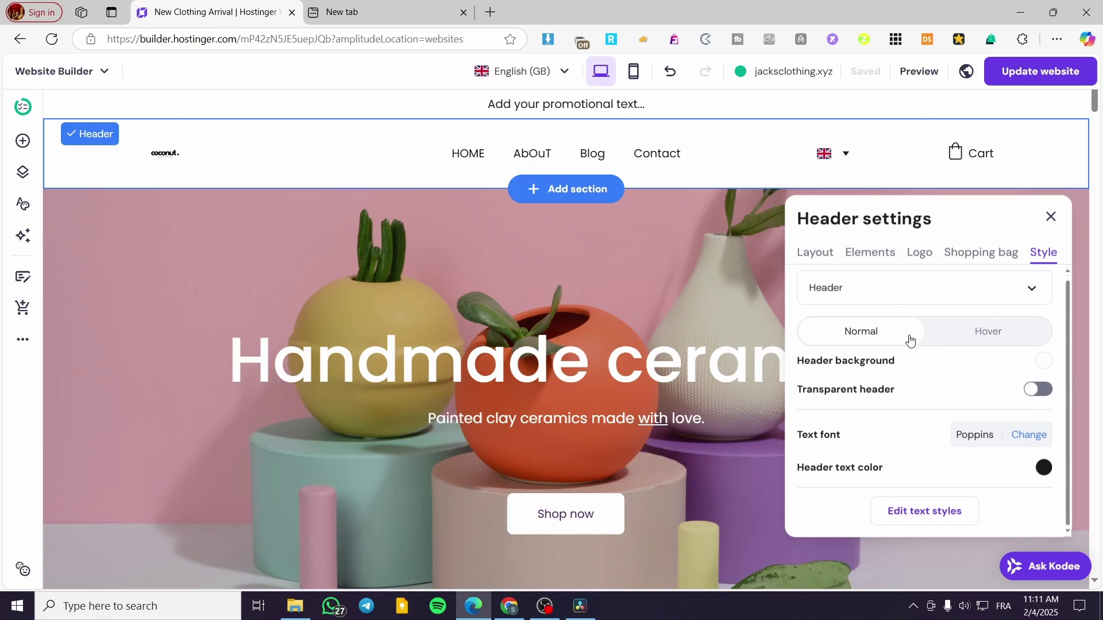
scroll(900, 341, down, 1)
click(951, 338)
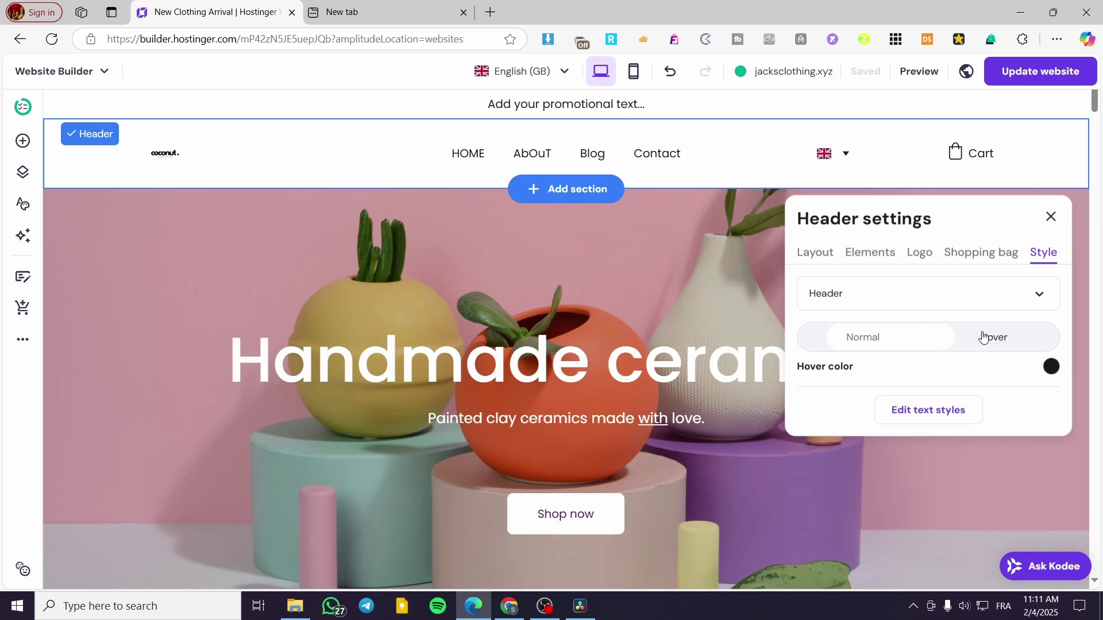
click(884, 340)
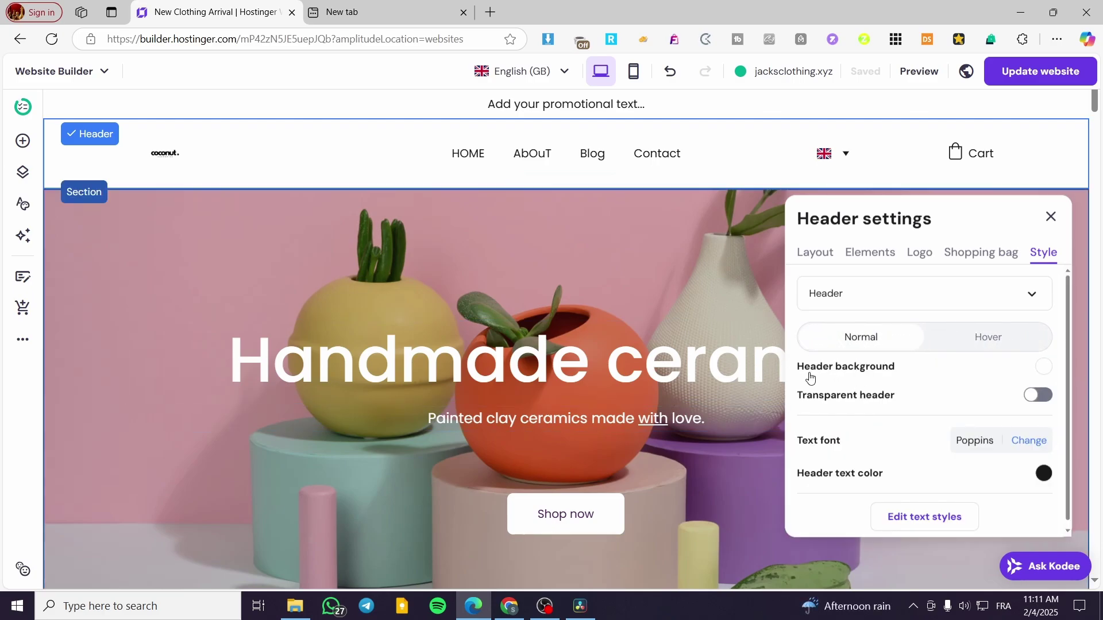
- Try a dark purple header background with varied opacity and a transparent header, restoring the solid white background
click(1044, 368)
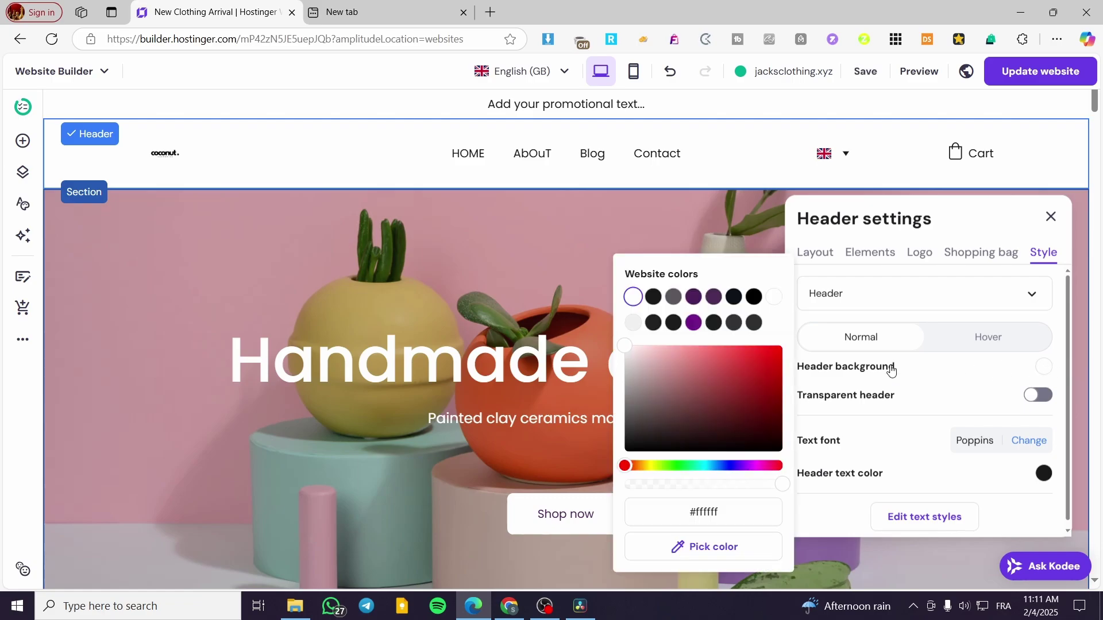
click(693, 297)
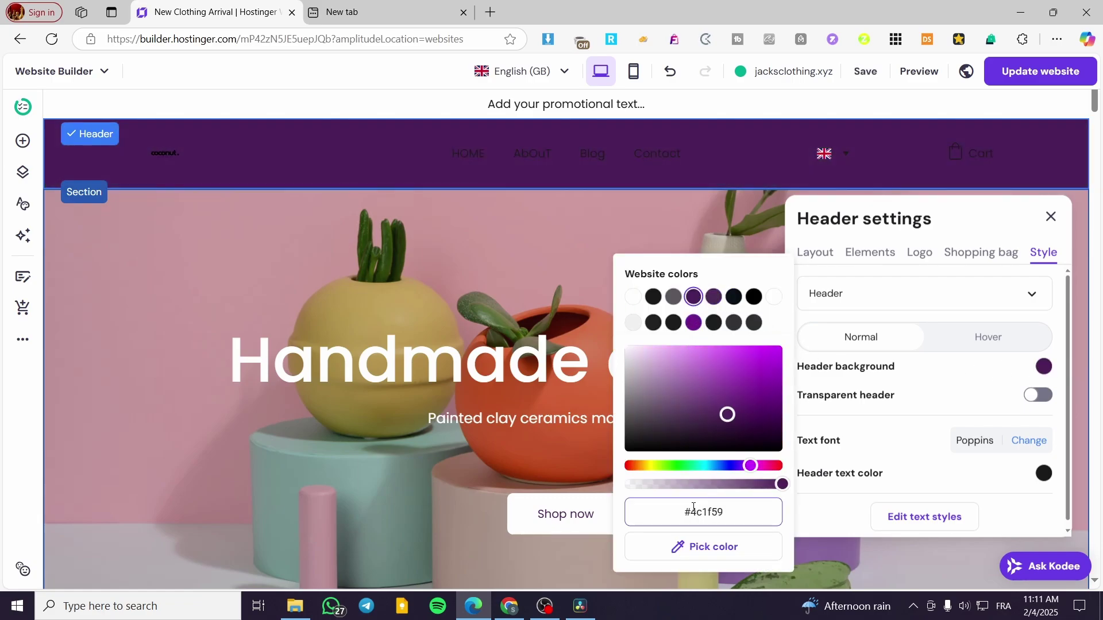
click(636, 484)
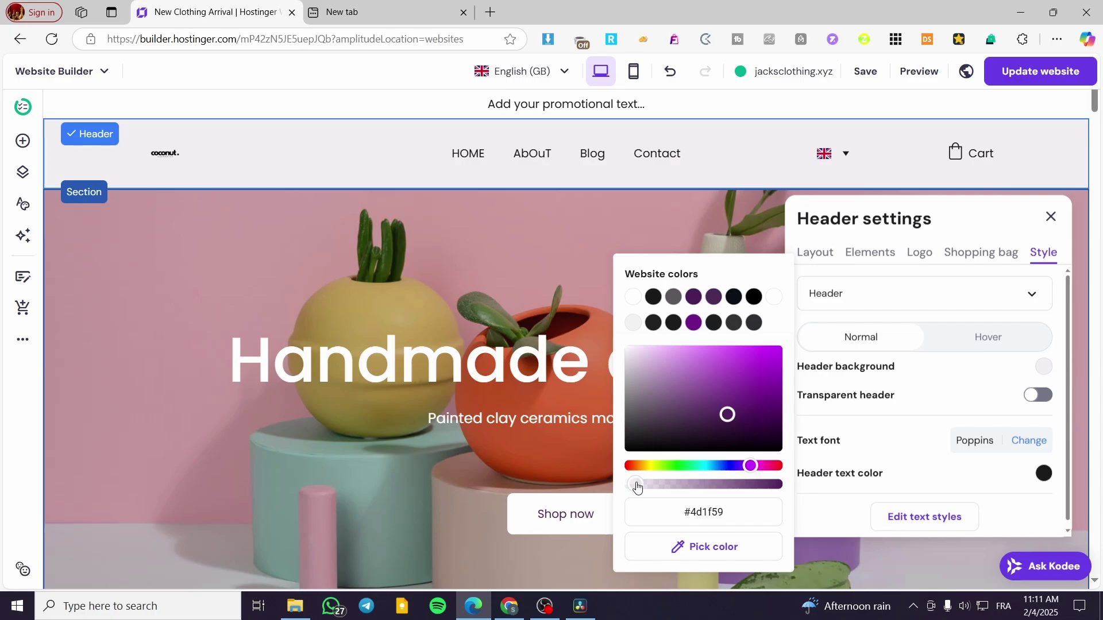
drag(637, 487, 782, 484)
click(633, 297)
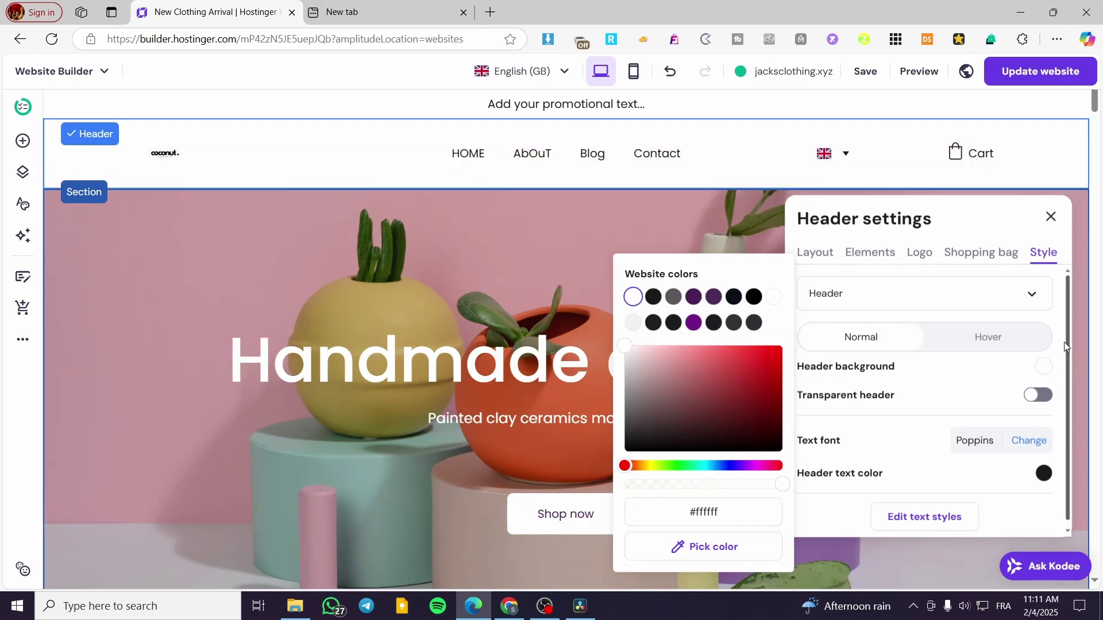
click(1037, 396)
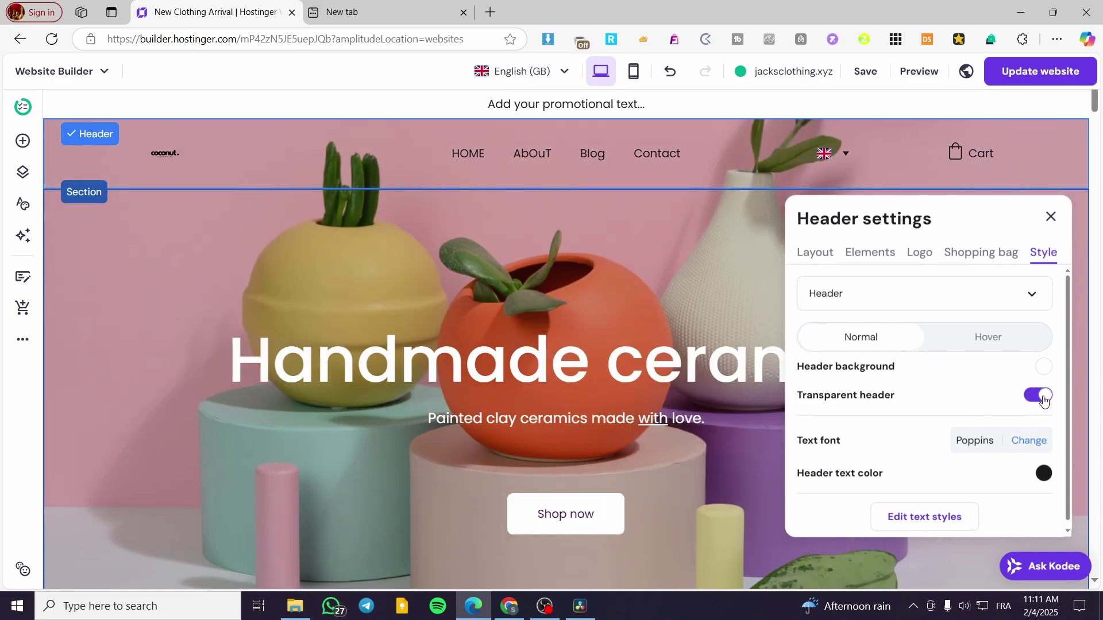
click(1045, 401)
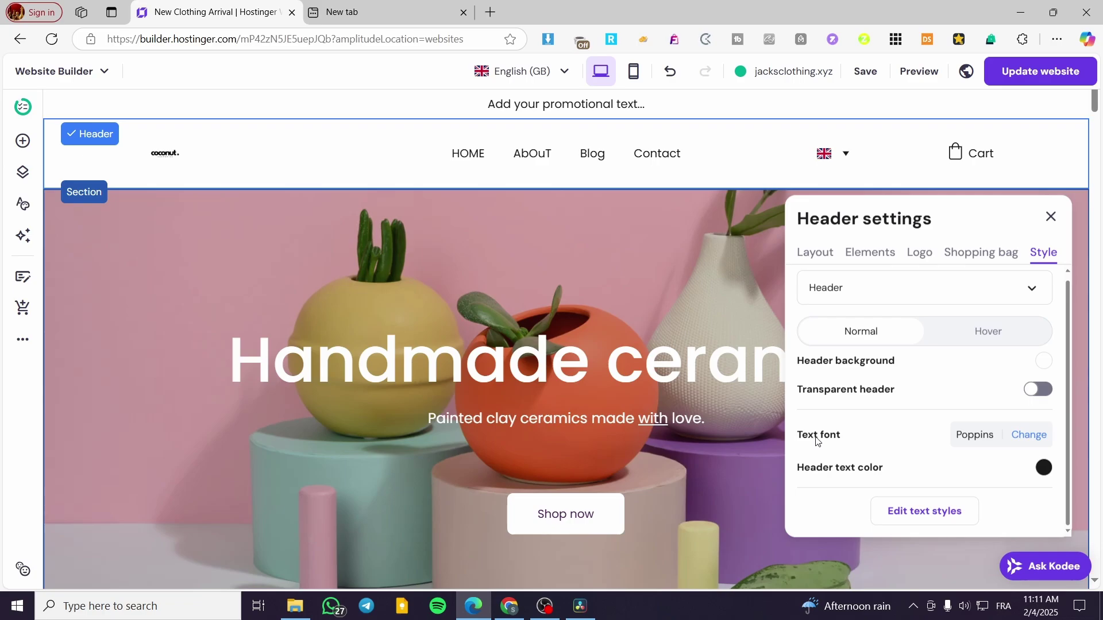
- Review the fonts and weights offered for the header text, such as Open Sans and Roboto, without changing the font
click(1024, 440)
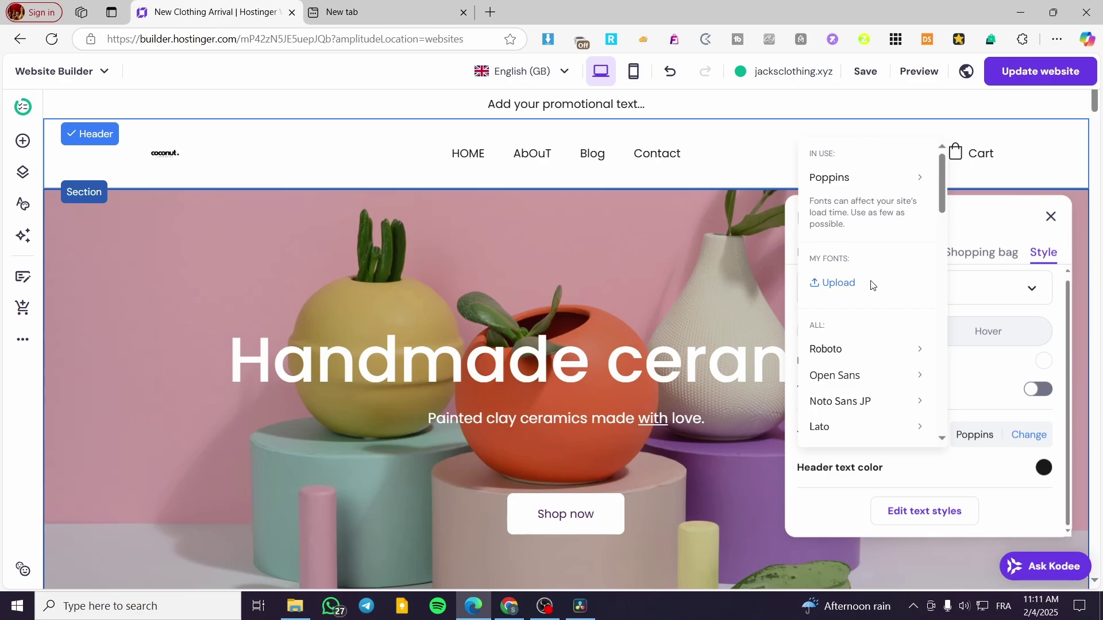
mouse_move(876, 189)
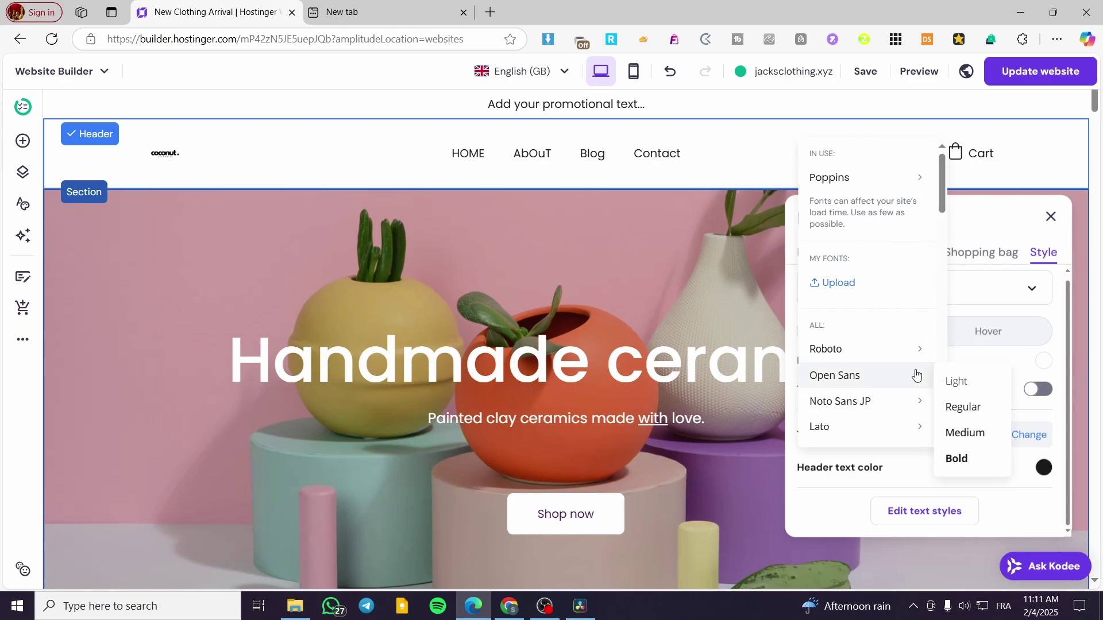
mouse_move(842, 343)
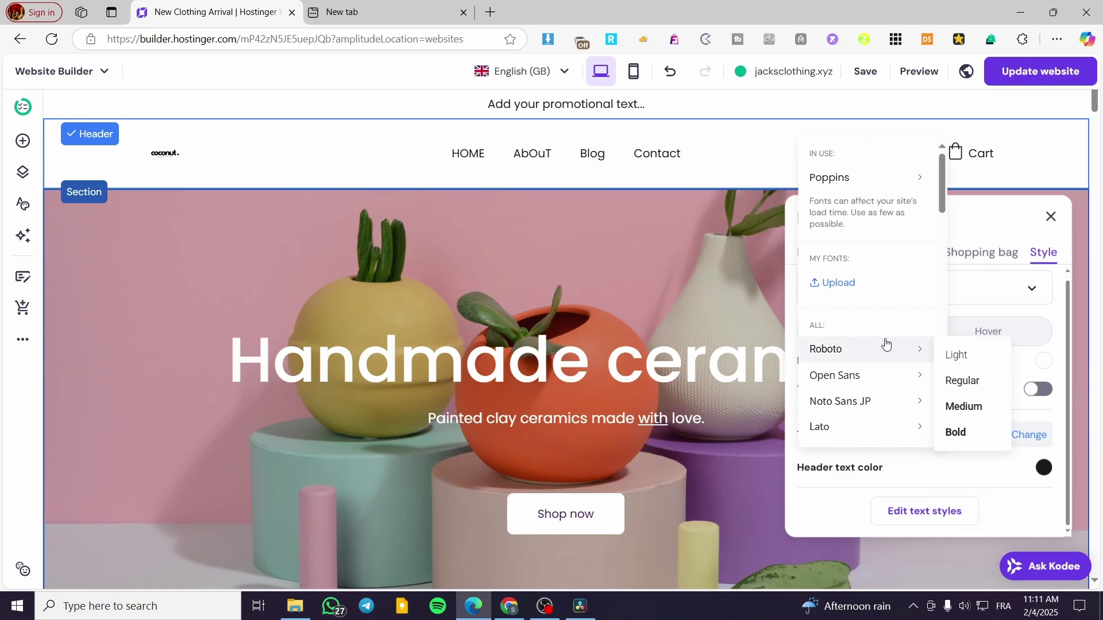
click(1049, 307)
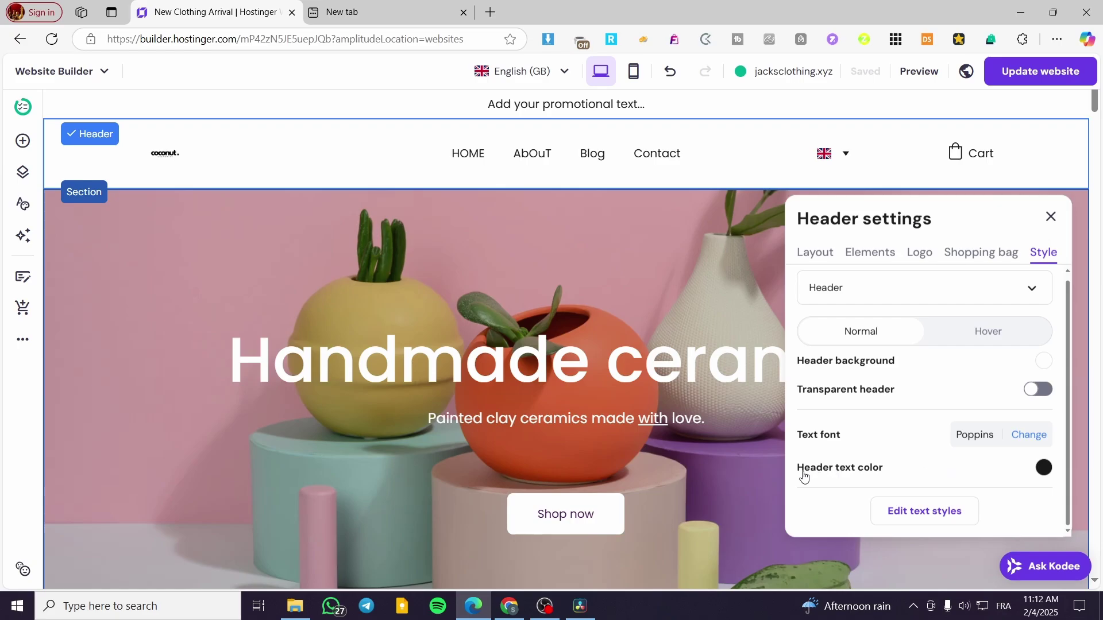
- Try header text colours #4d2c57, bright purple #bf00ff, orange #d1704b sampled from the page, and white
click(1043, 468)
click(713, 296)
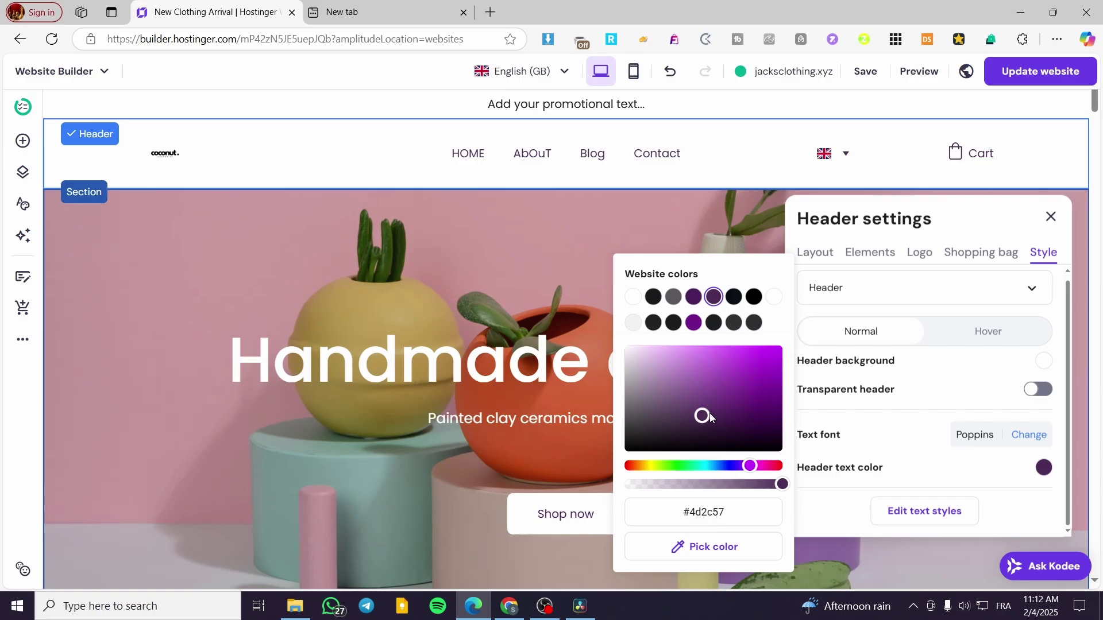
drag(710, 417, 782, 345)
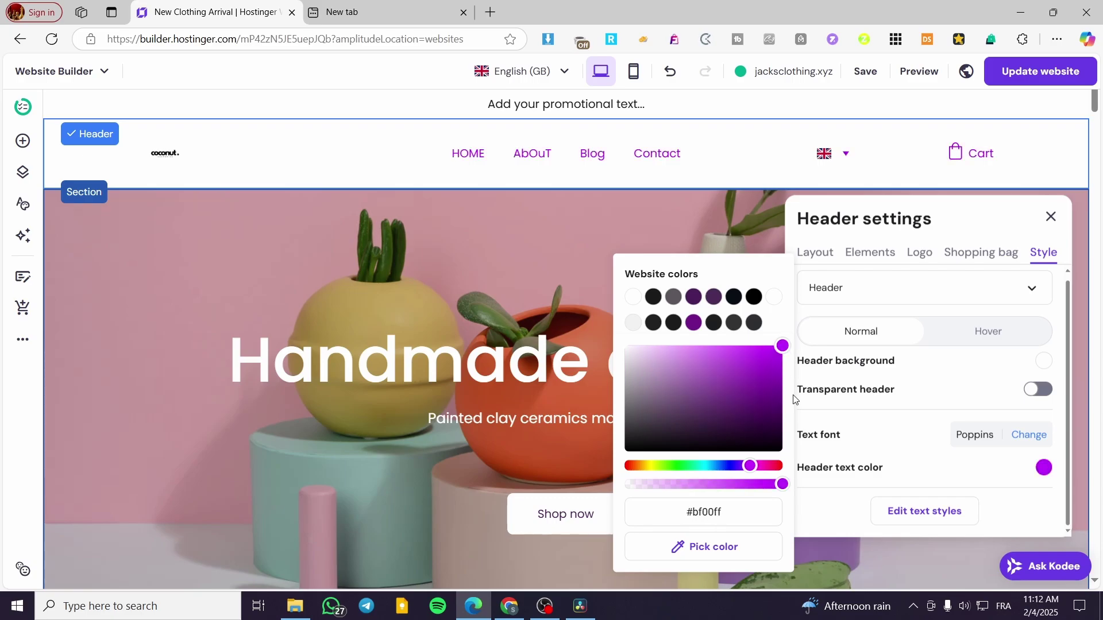
click(601, 422)
click(599, 333)
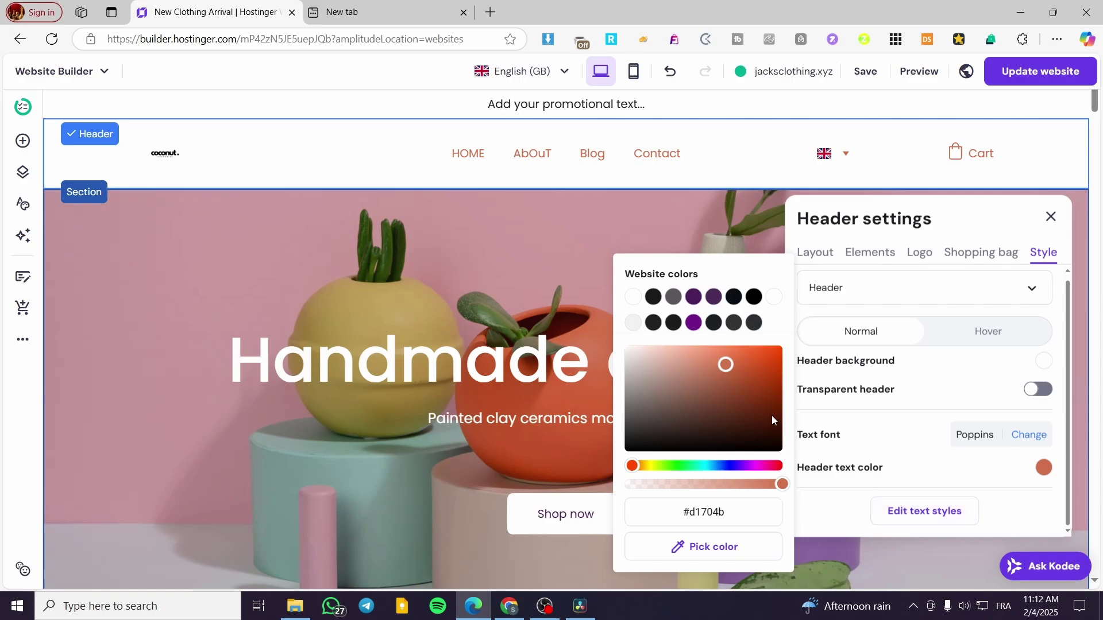
click(633, 296)
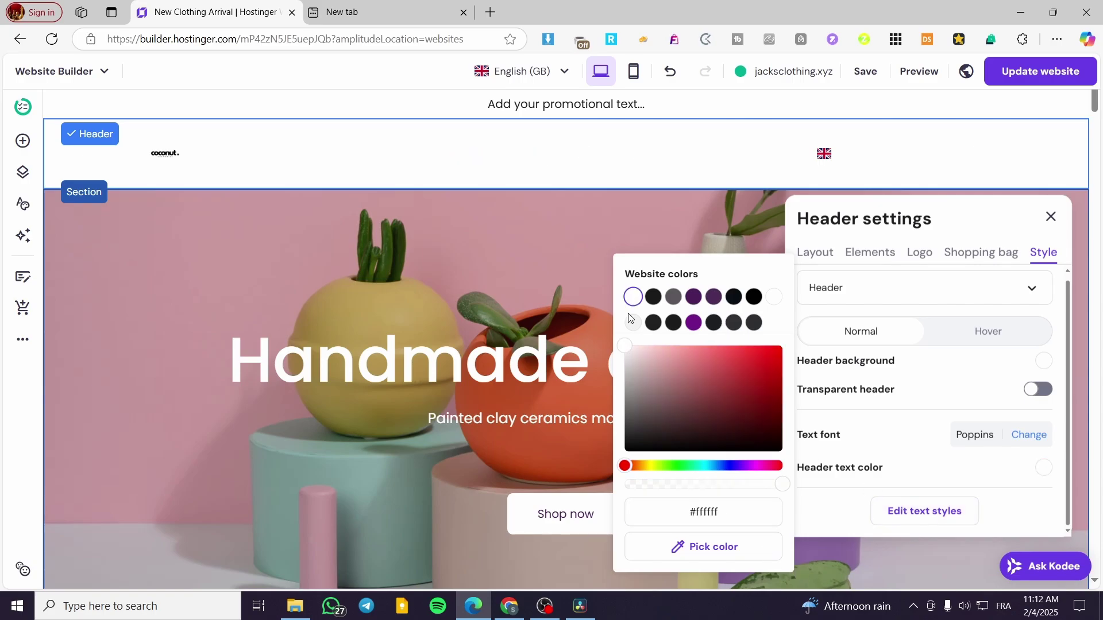
- Set the header text colour to black from the website colours and close the colour picker
click(753, 297)
click(969, 219)
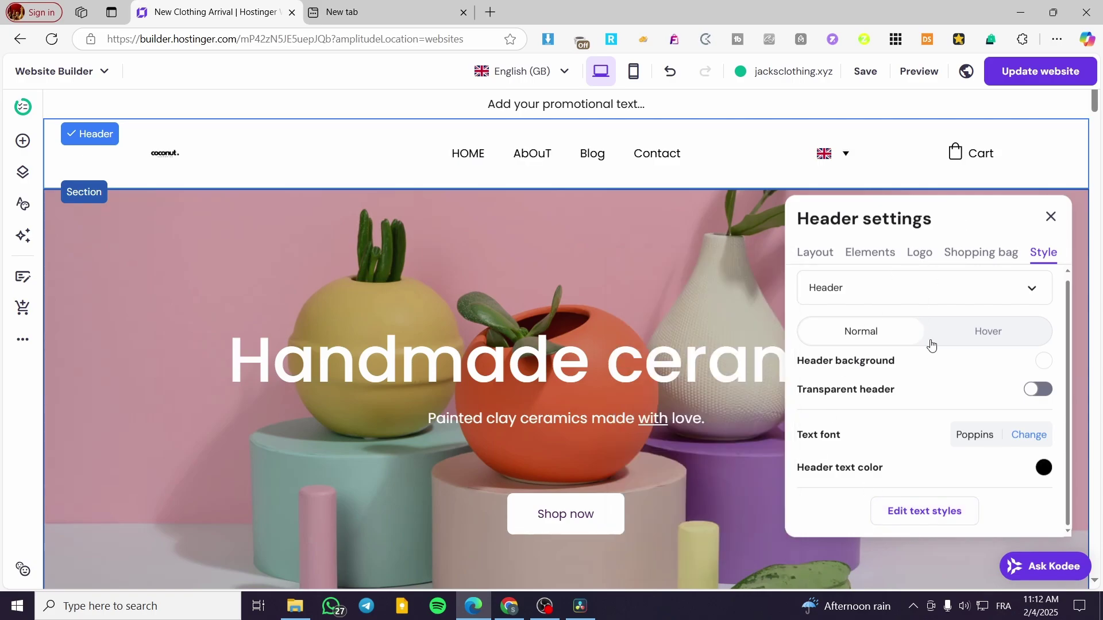
scroll(927, 421, down, 2)
scroll(923, 448, up, 2)
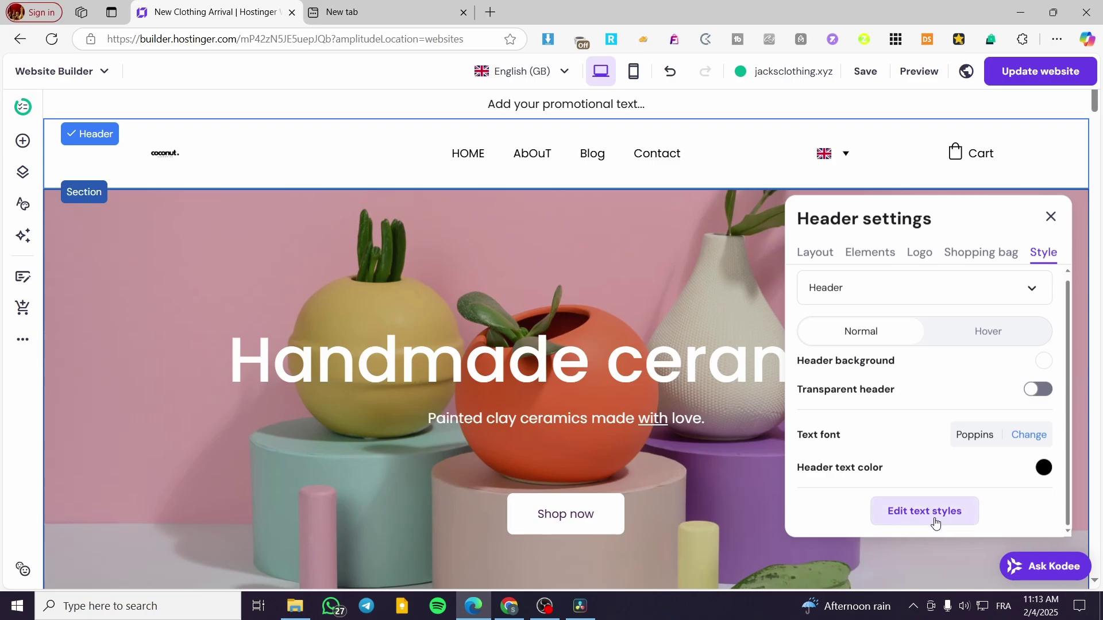
- Open the website text styles from the header settings and examine the Paragraph 1 and Navigation links settings
click(941, 518)
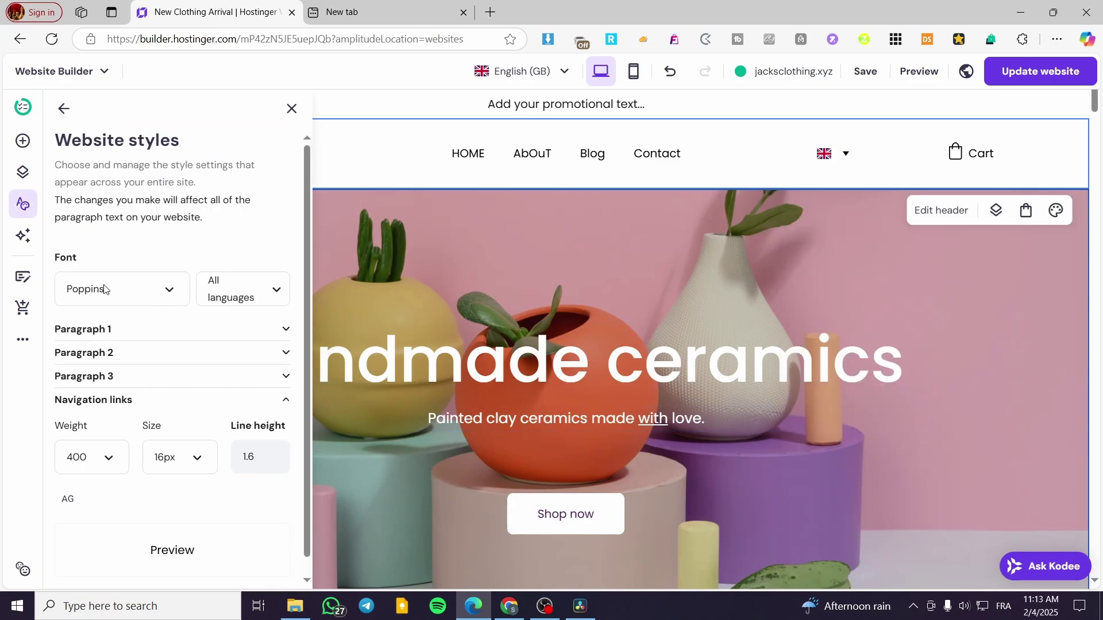
click(285, 331)
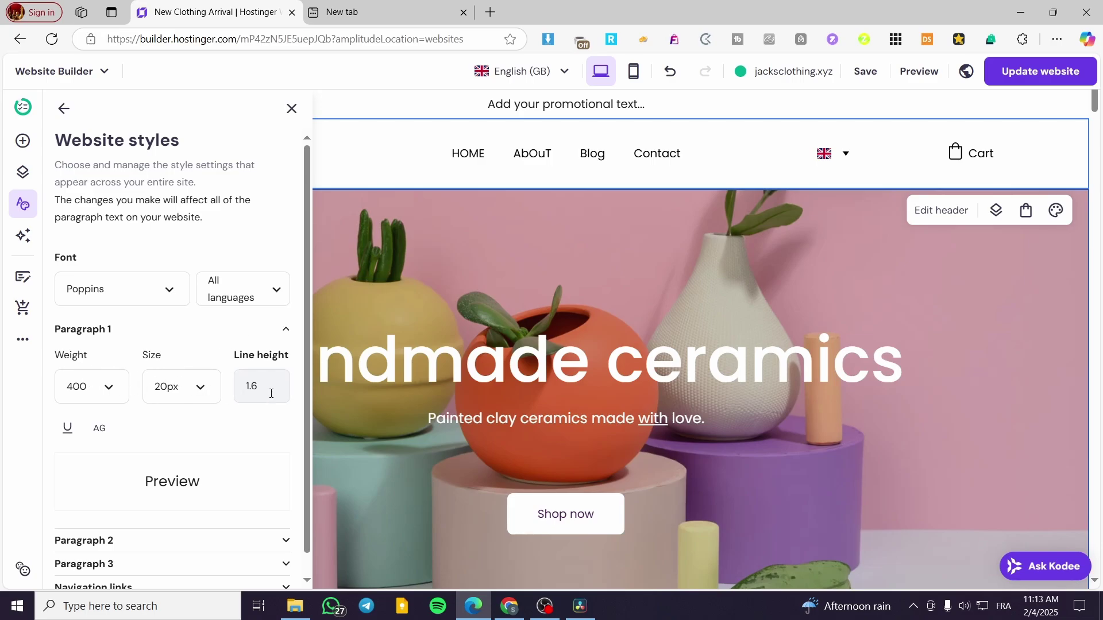
scroll(272, 370, down, 1)
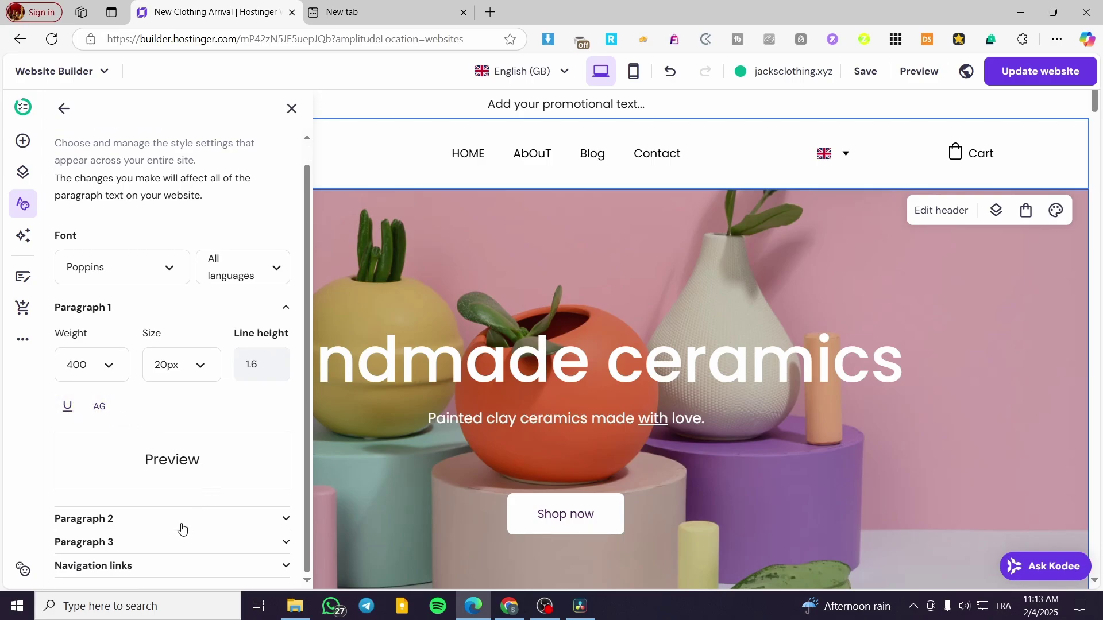
click(146, 567)
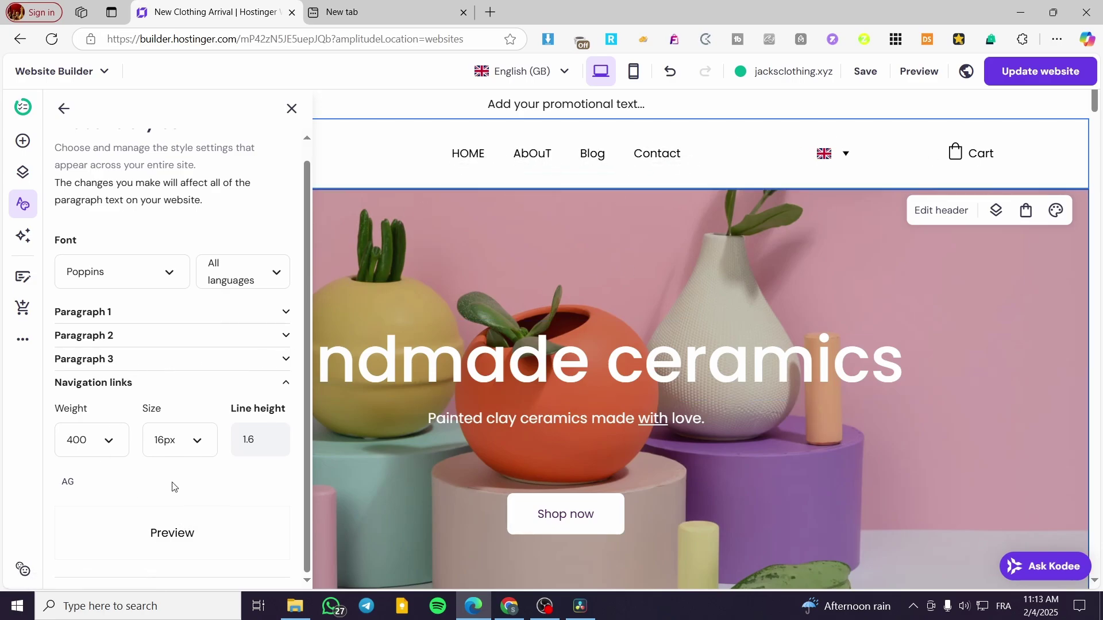
- Try a 12px text size for the navigation links and restore it to 16px
click(199, 447)
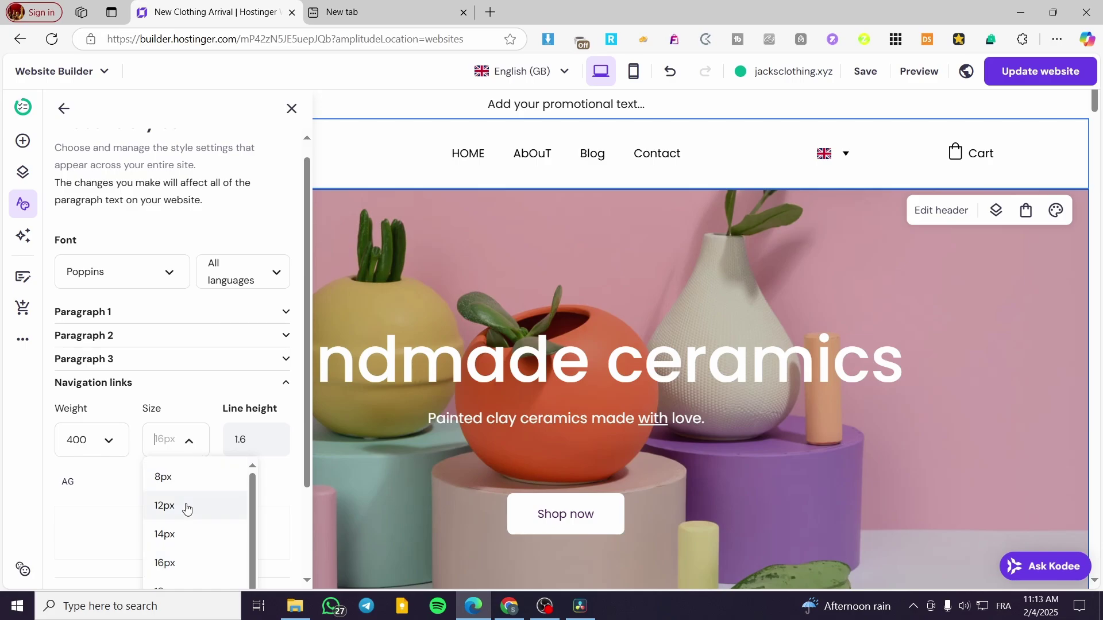
click(185, 506)
click(204, 447)
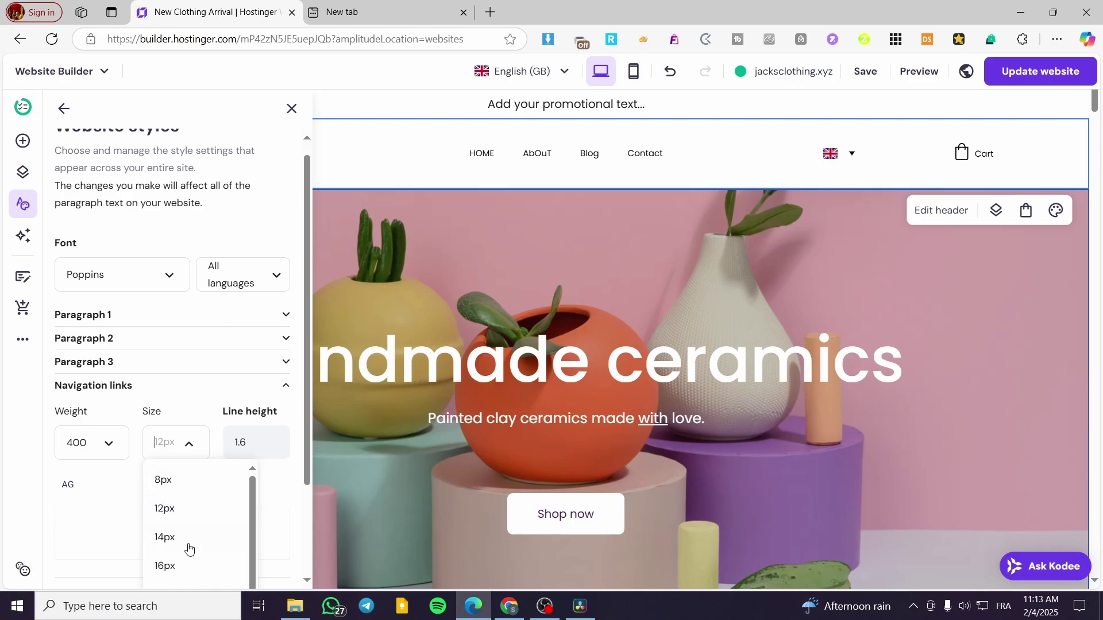
click(186, 569)
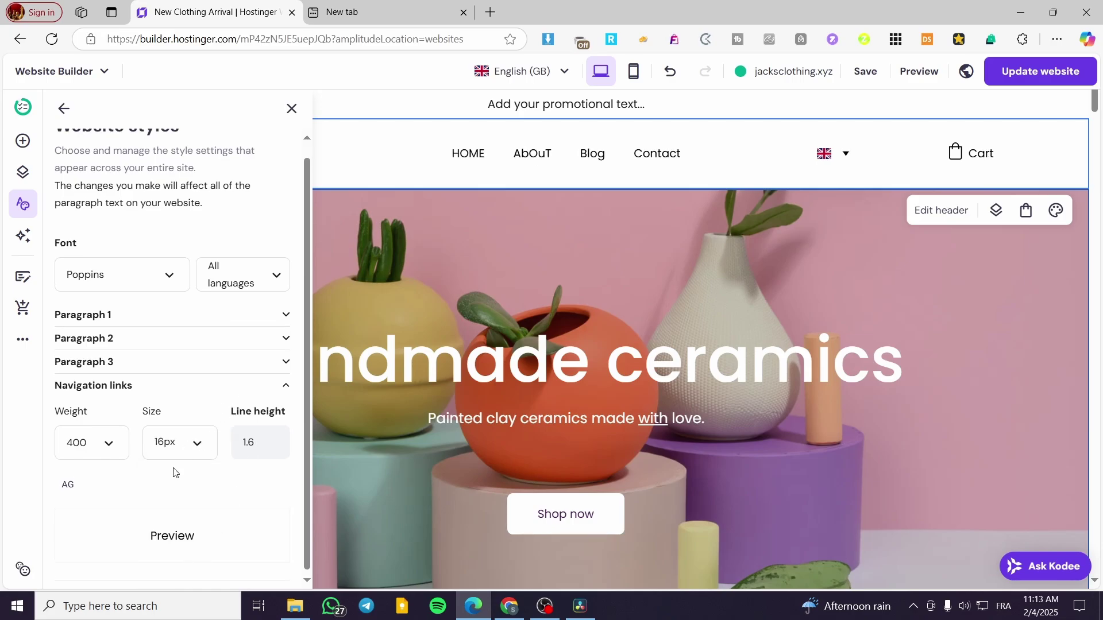
- Review the font weights offered for the navigation links without changing the weight, and close the website styles
click(111, 446)
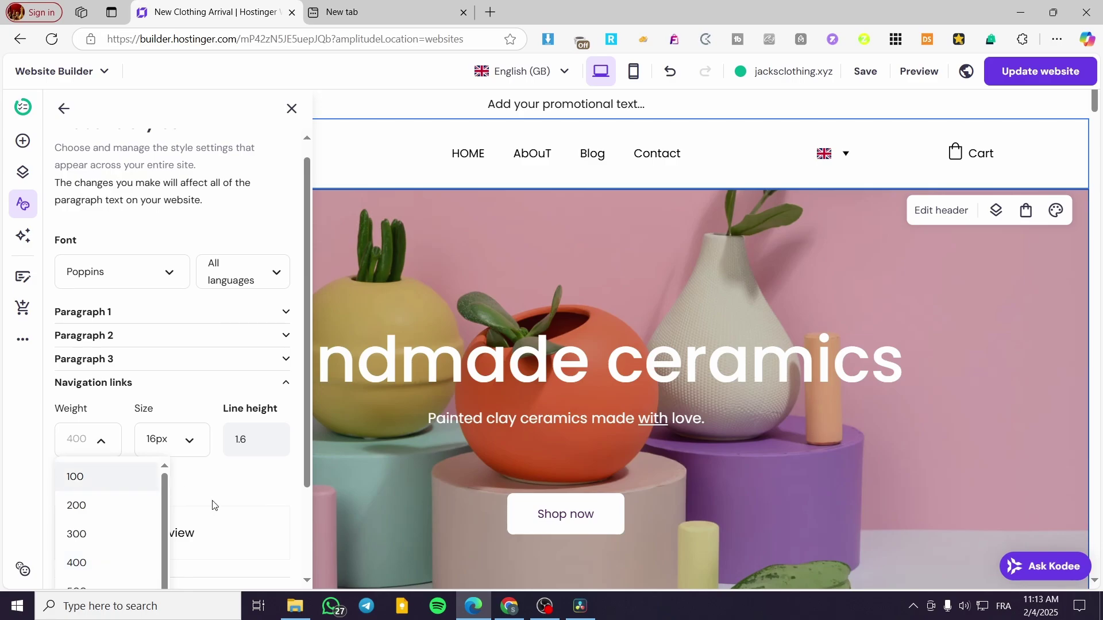
scroll(212, 502, down, 2)
click(109, 324)
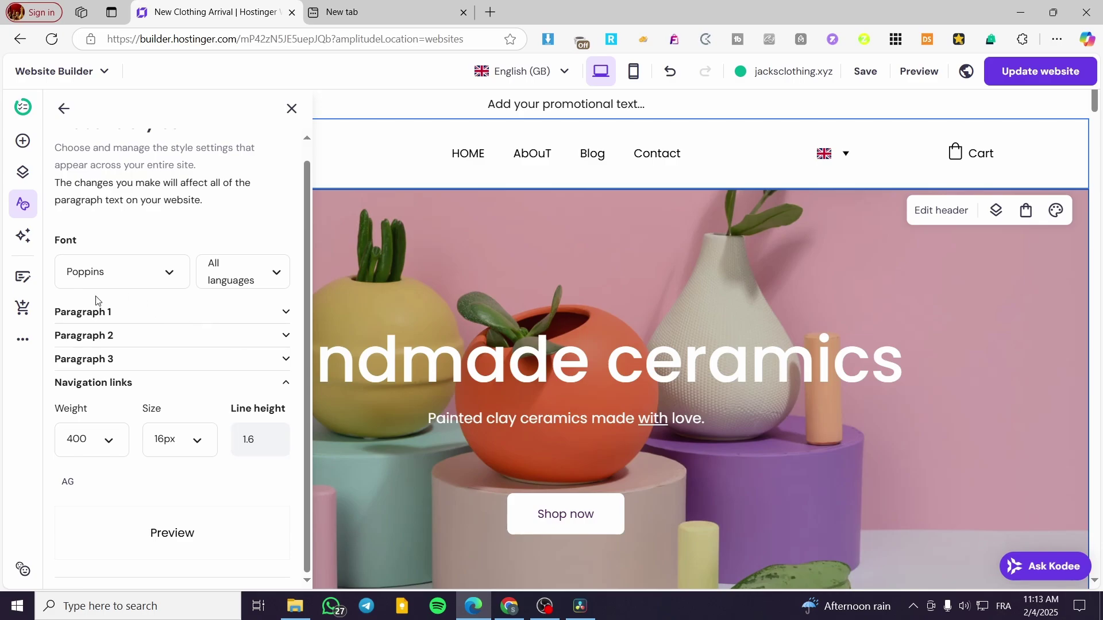
click(297, 117)
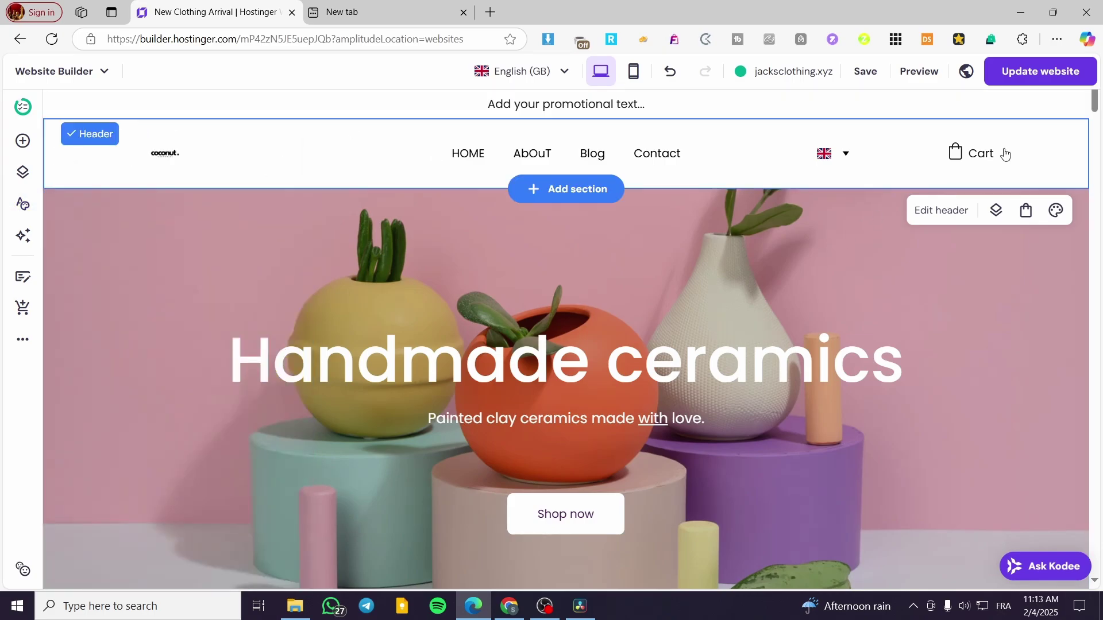
- View the site's pages and navigation list, and check the header's shopping bag and style settings using the header shortcuts
click(996, 210)
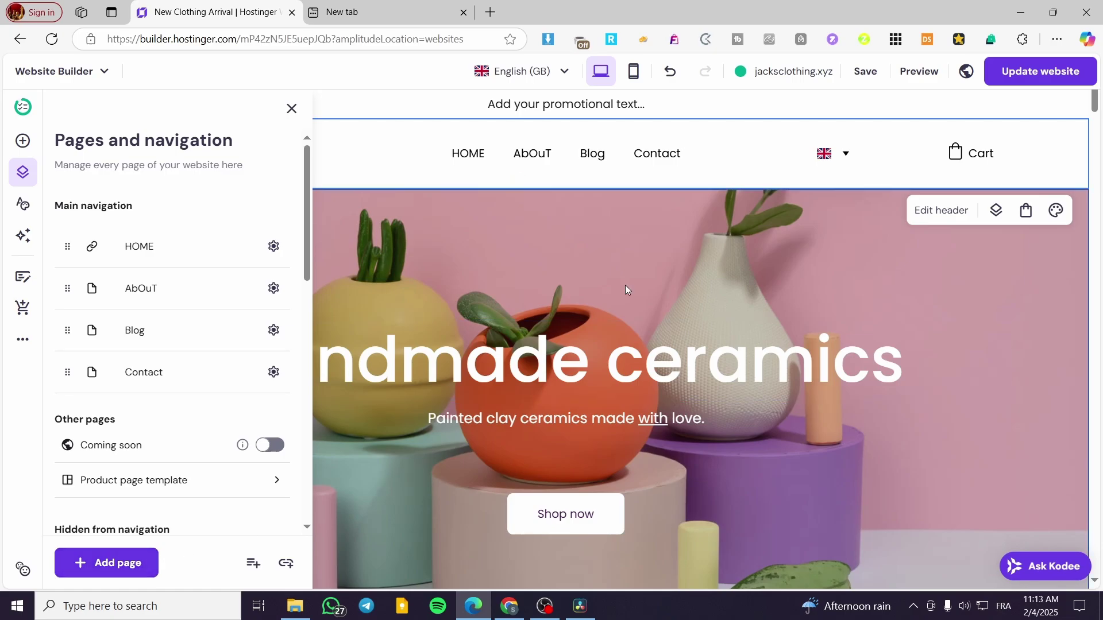
scroll(249, 454, down, 1)
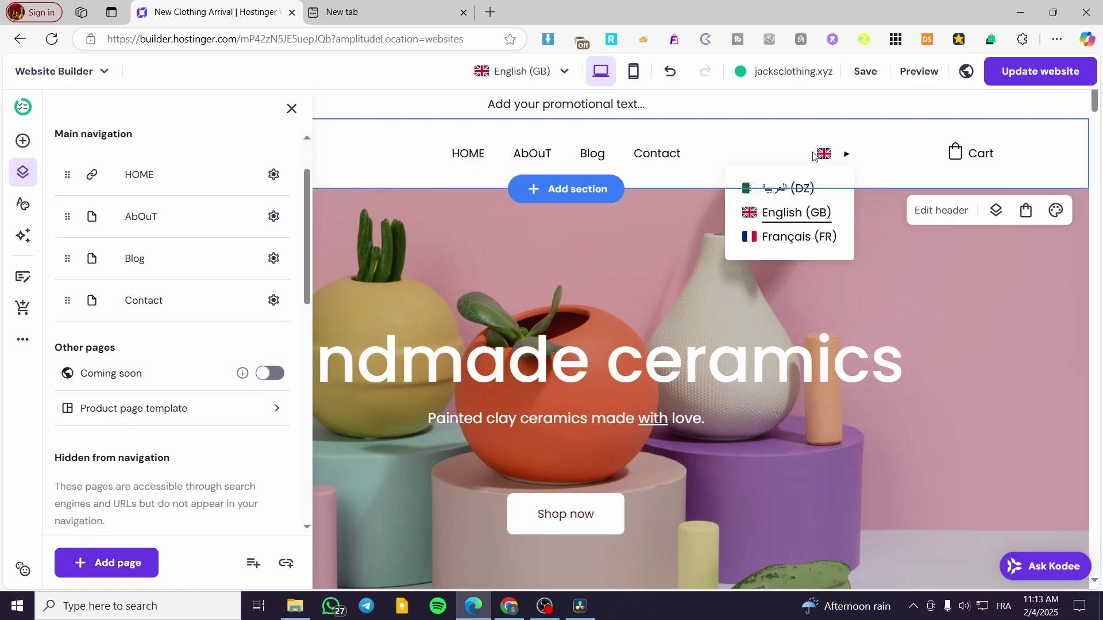
click(1024, 211)
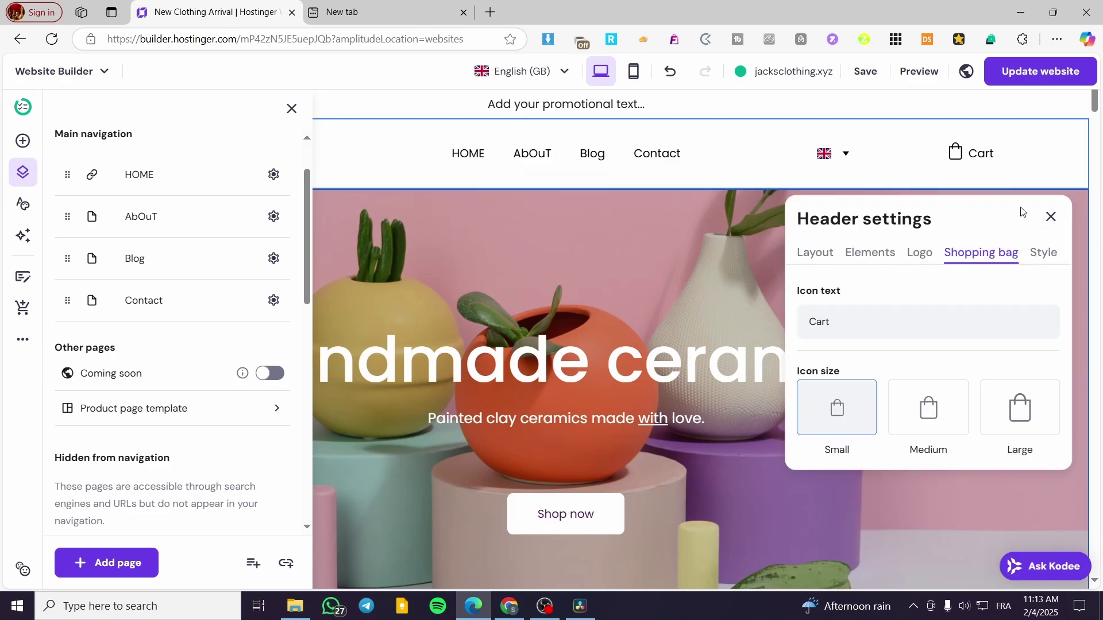
click(1050, 216)
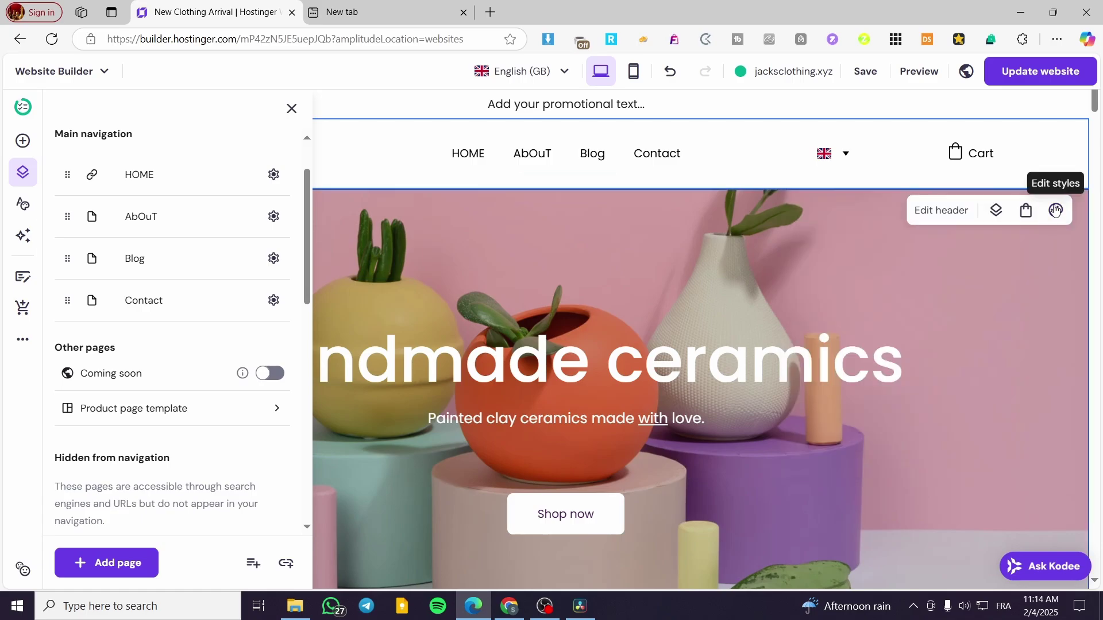
click(1054, 211)
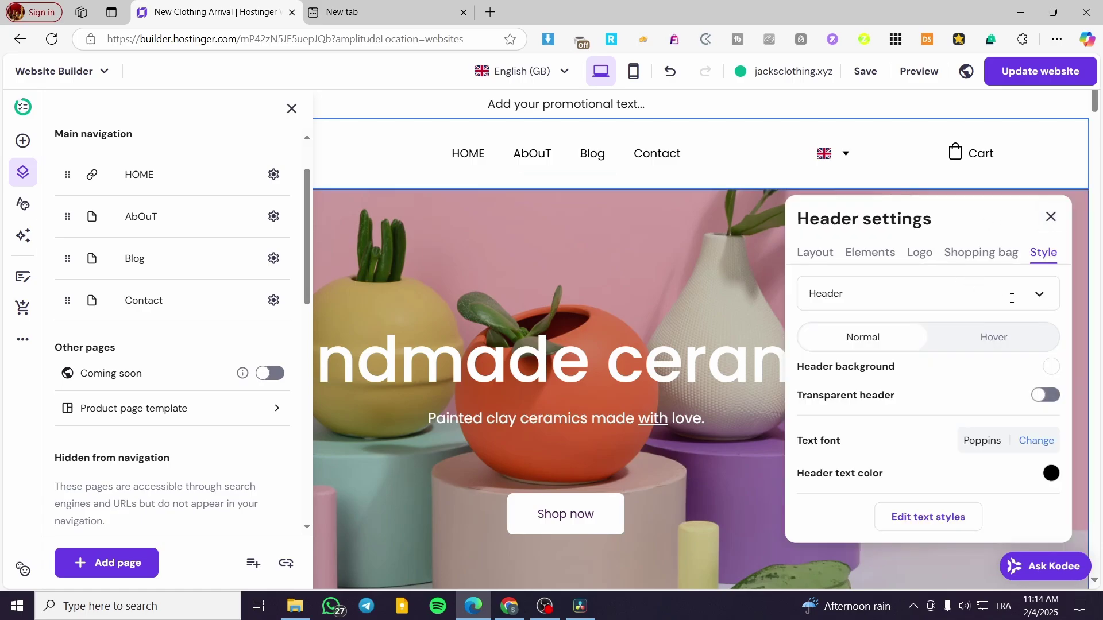
click(1050, 217)
- Review the pages list and the options available for the HOME link and AbOuT page, and close the list
scroll(246, 460, down, 6)
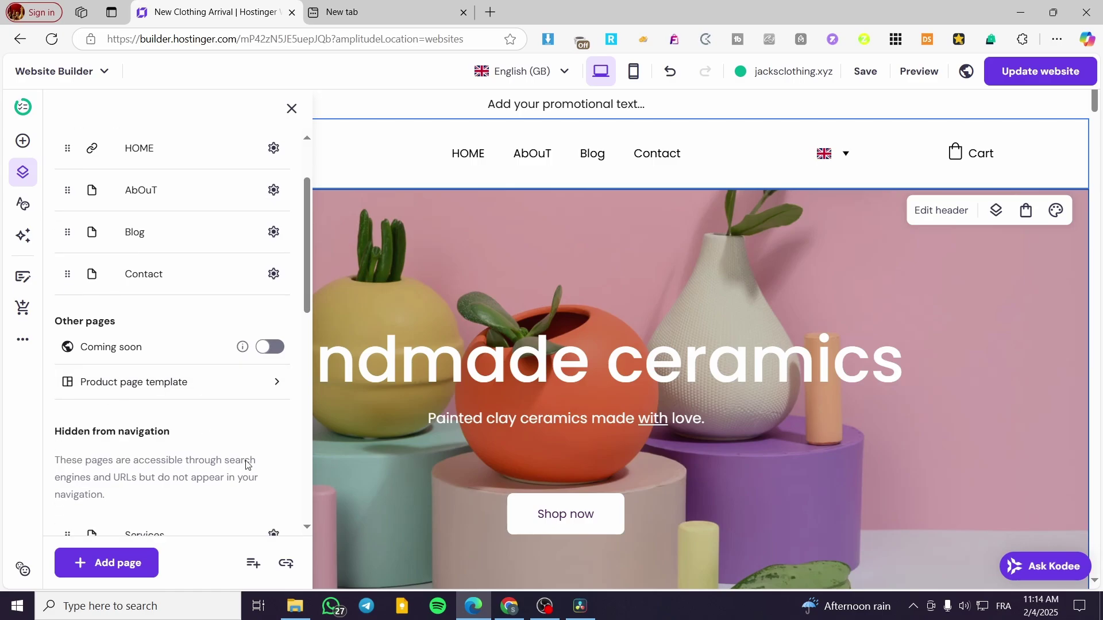
scroll(238, 463, down, 4)
scroll(198, 313, up, 10)
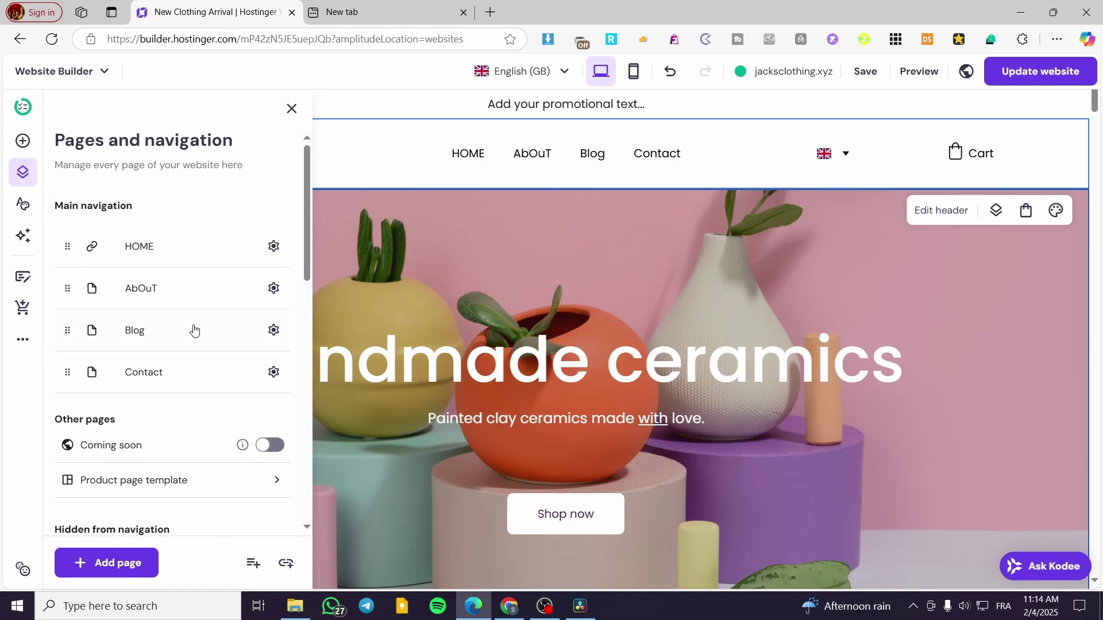
click(273, 247)
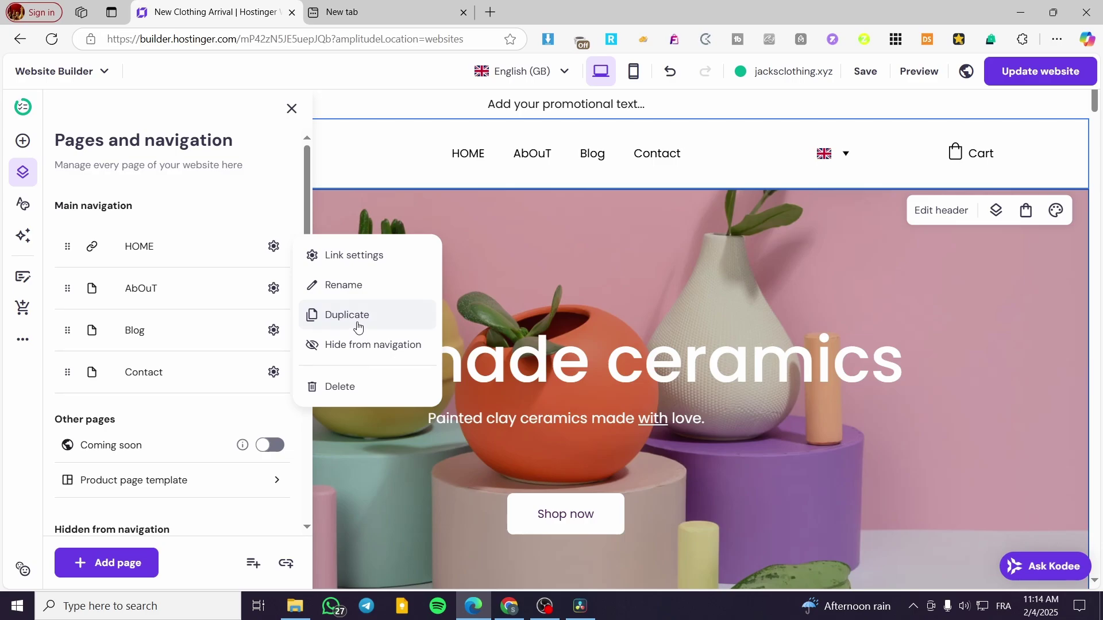
click(276, 291)
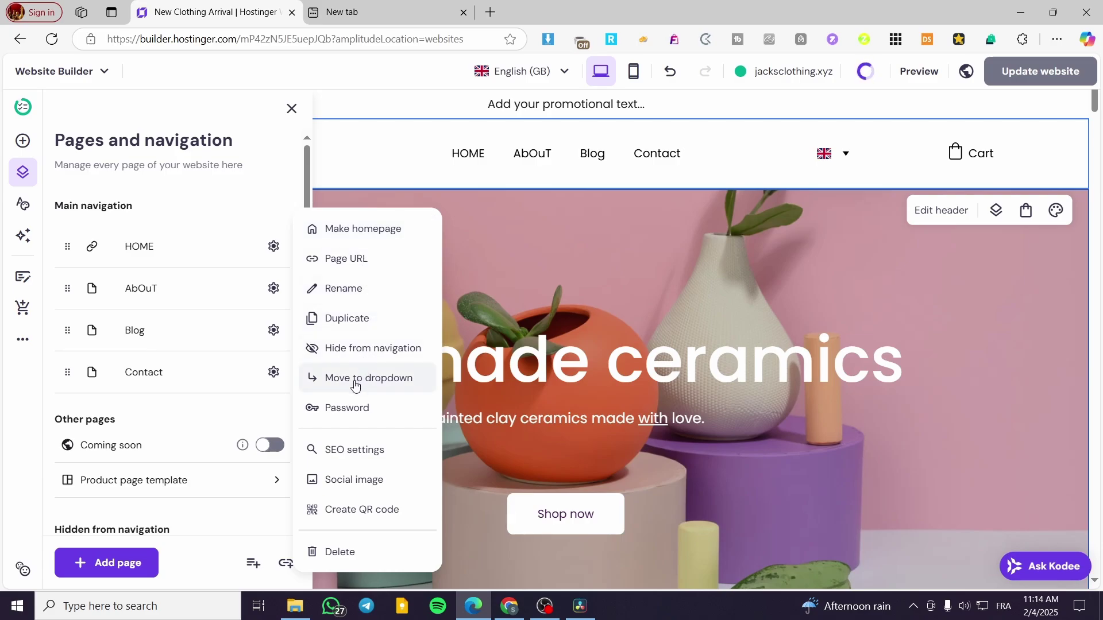
click(291, 109)
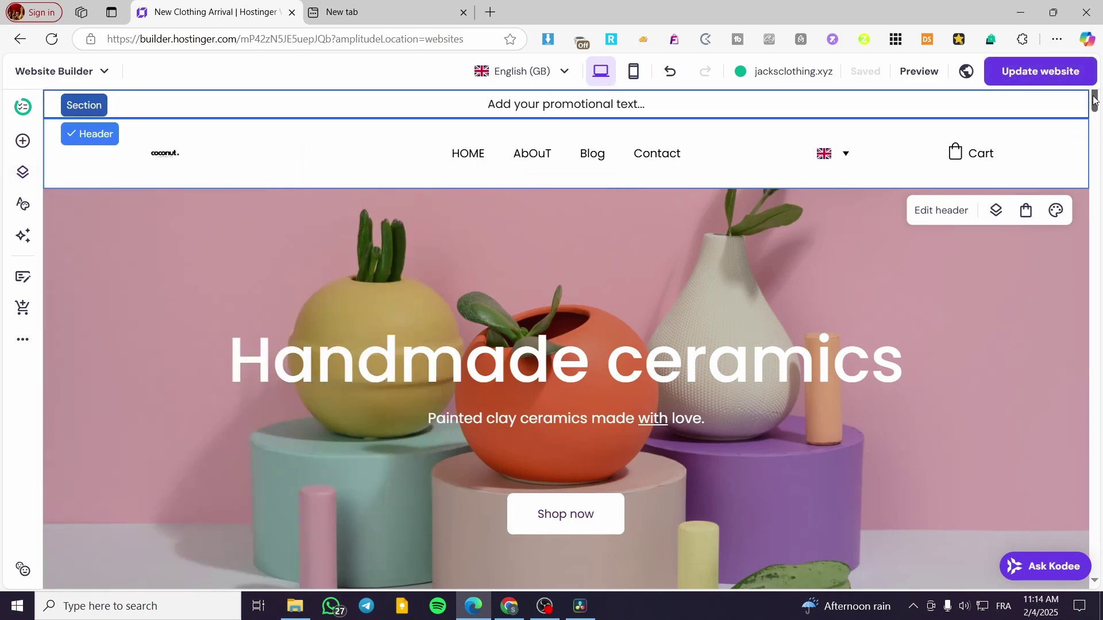